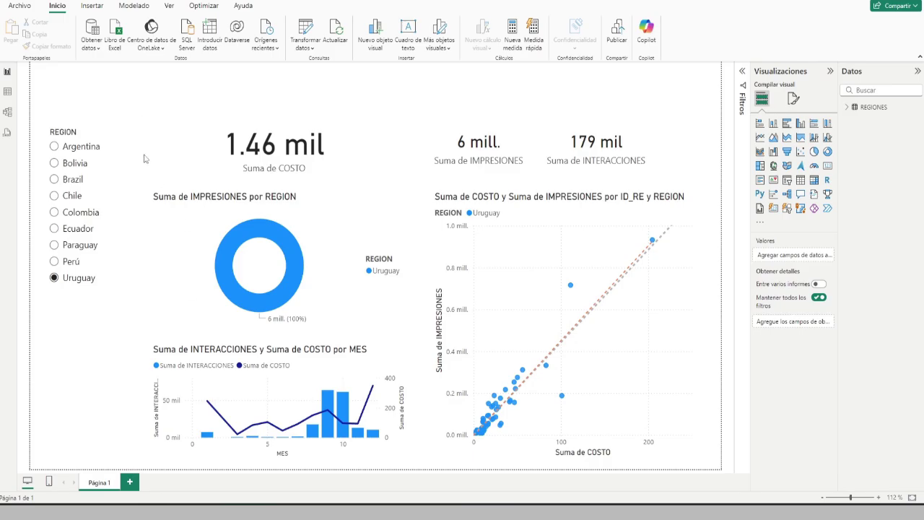
Filter the report by several countries in turn with the REGION slicer and examine how the cards and charts respond.
left_click(55, 146)
left_click(54, 179)
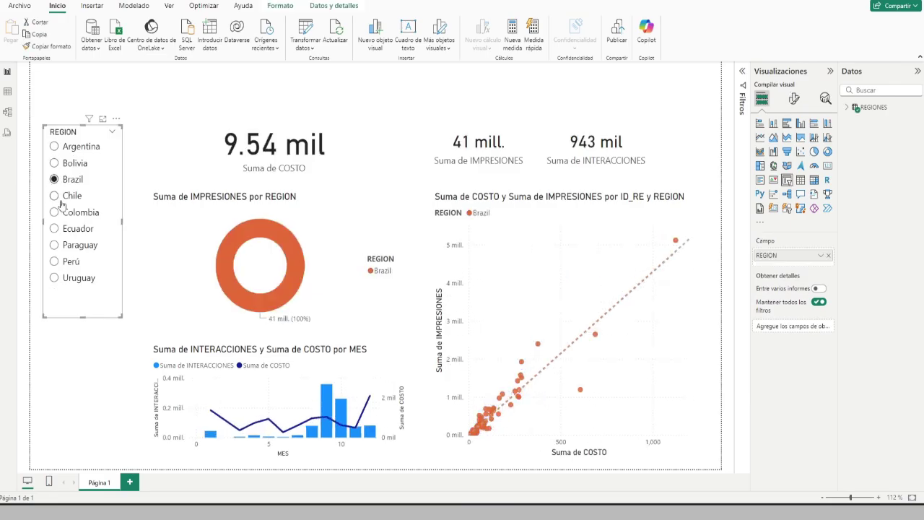
left_click(55, 212)
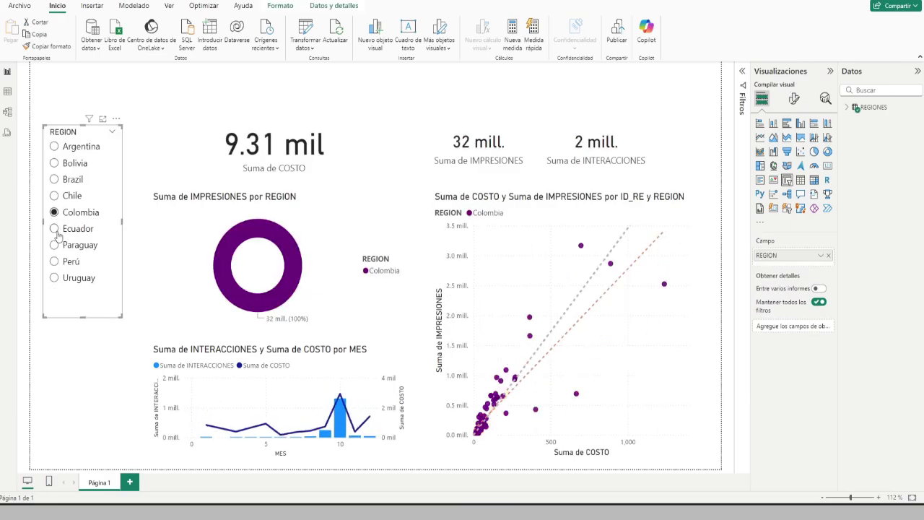
left_click(54, 229)
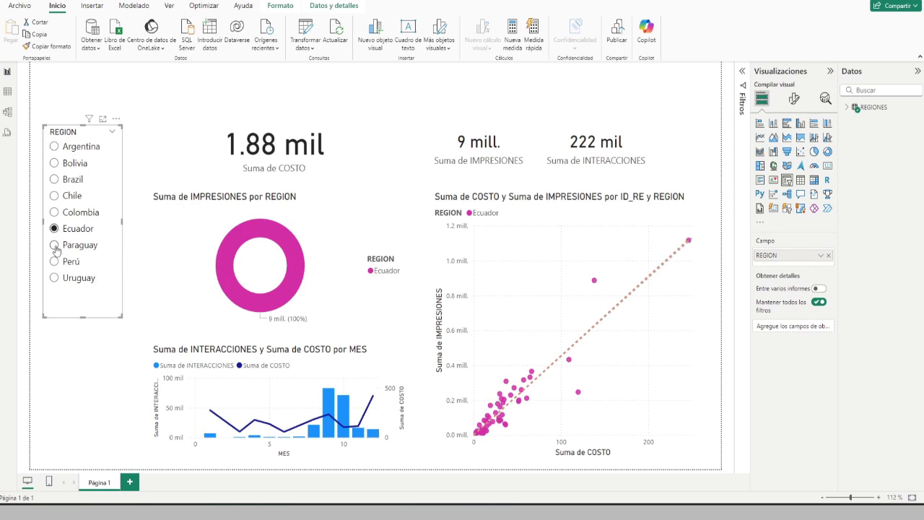
left_click(54, 245)
left_click(54, 262)
left_click(54, 278)
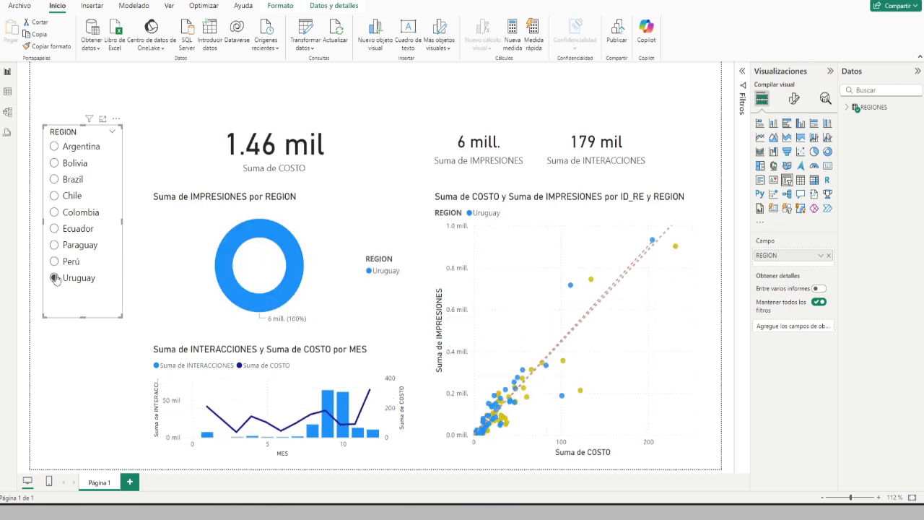
left_click(55, 196)
left_click(54, 179)
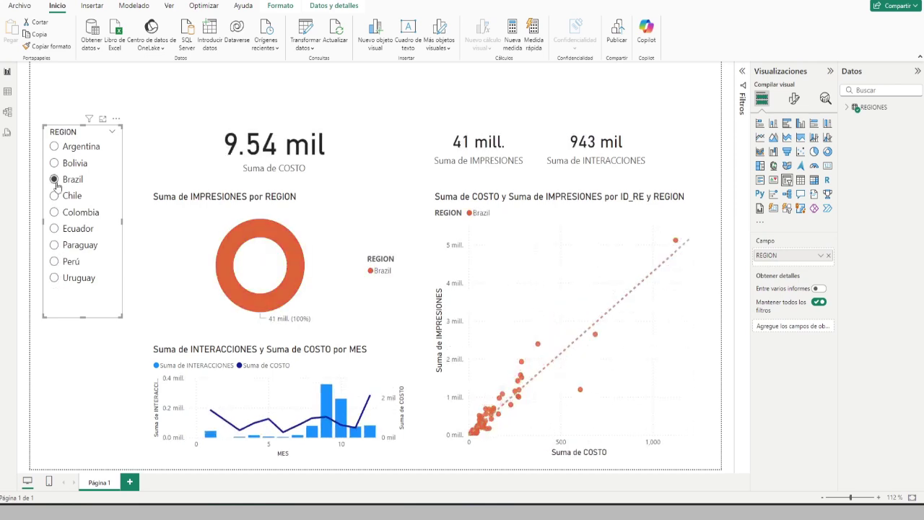
left_click(55, 213)
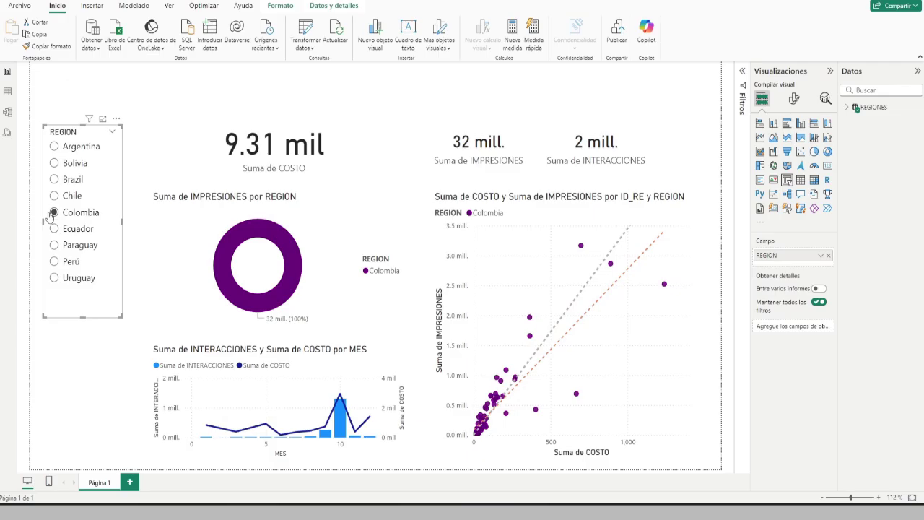
left_click(152, 109)
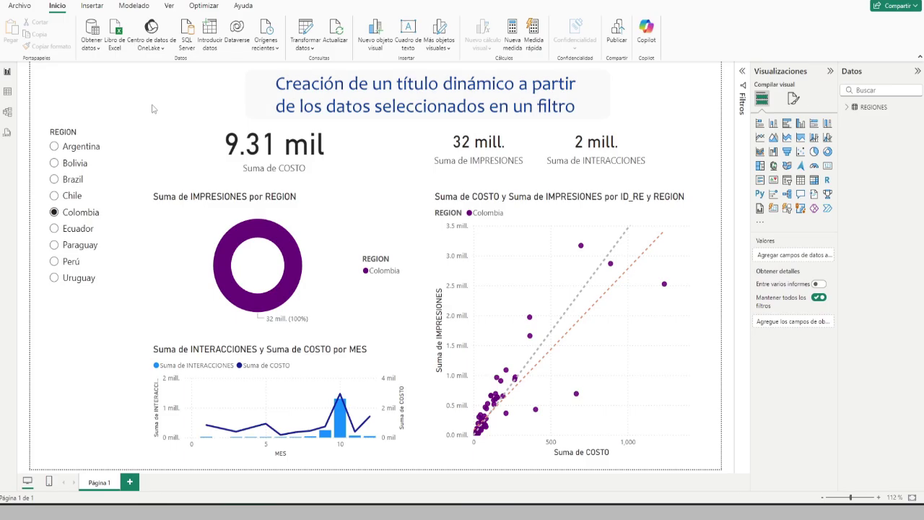
Filter the report to Brazil and finally to Argentina with the REGION slicer.
left_click(55, 179)
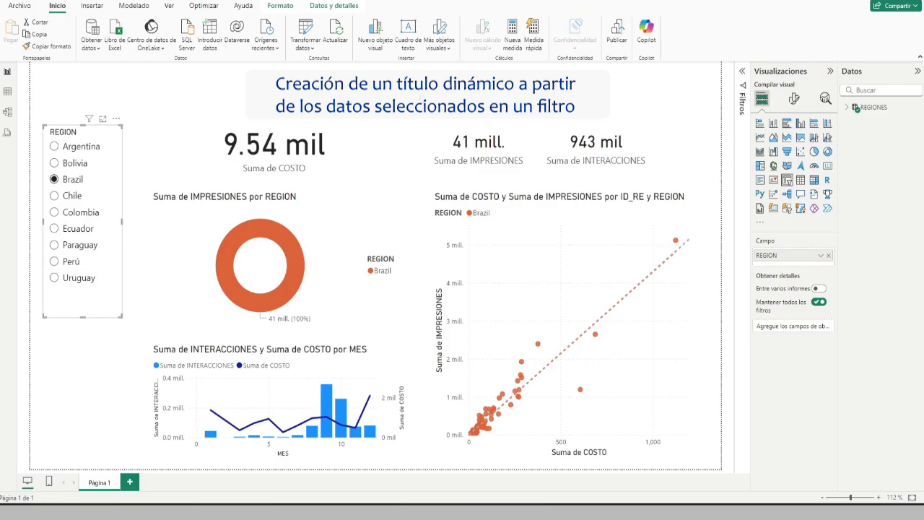
left_click(56, 147)
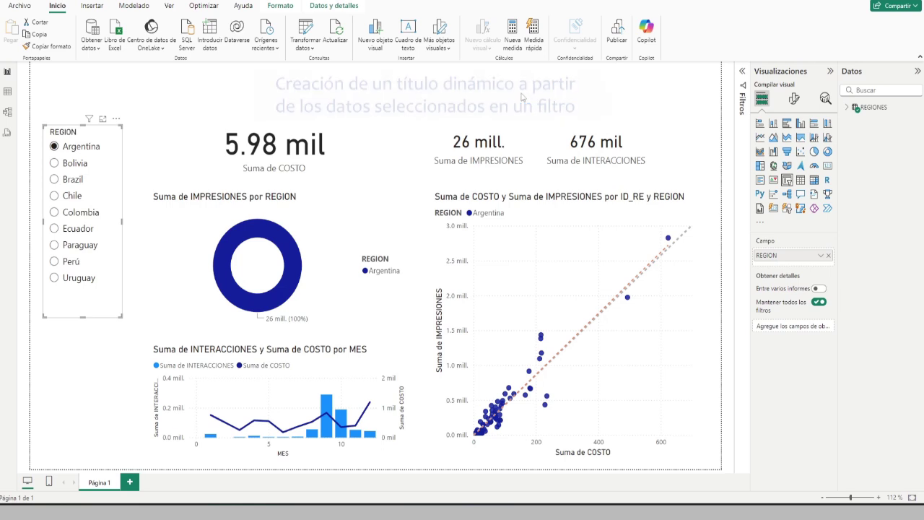
left_click(252, 95)
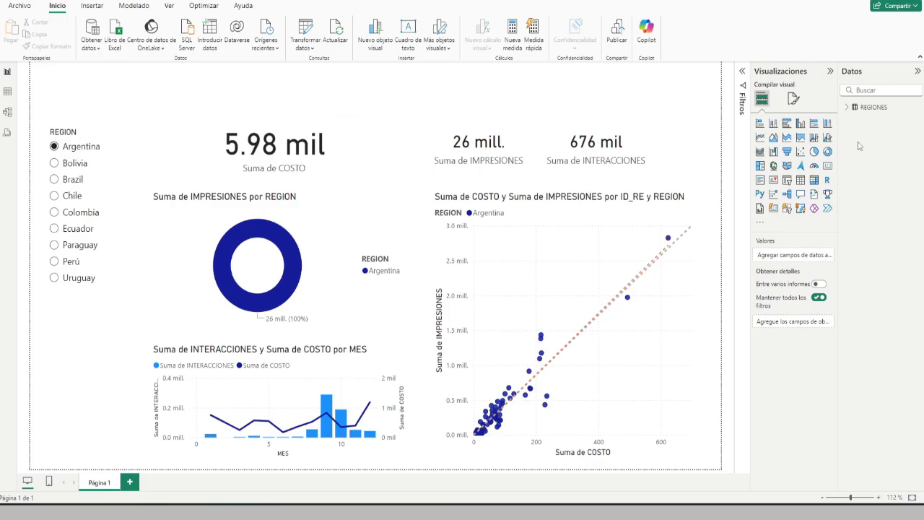
Create a new calculated table named Medidas in the data model, with nothing after the equals sign.
left_click(849, 108)
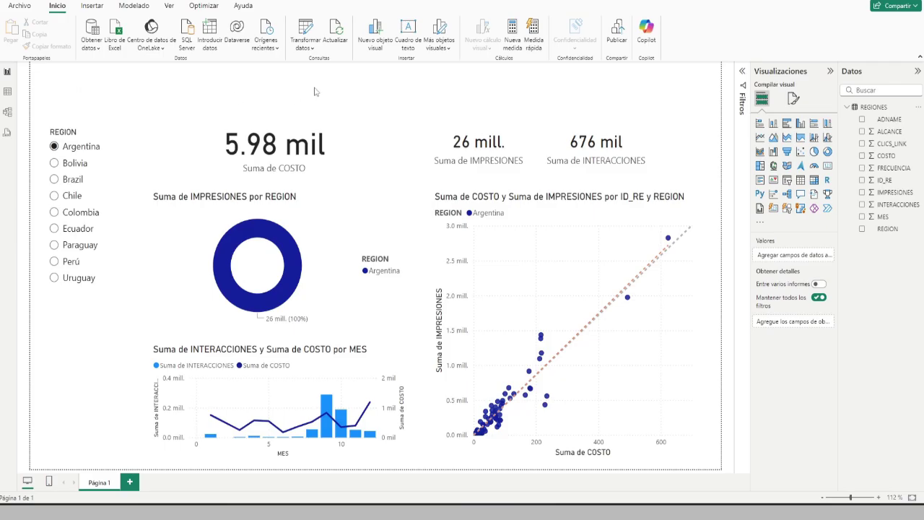
left_click(8, 114)
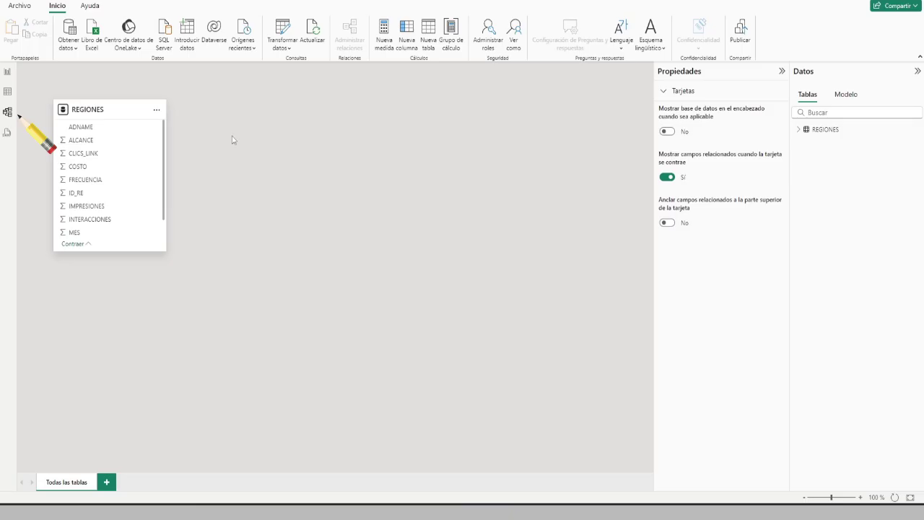
left_click_drag(104, 110, 125, 111)
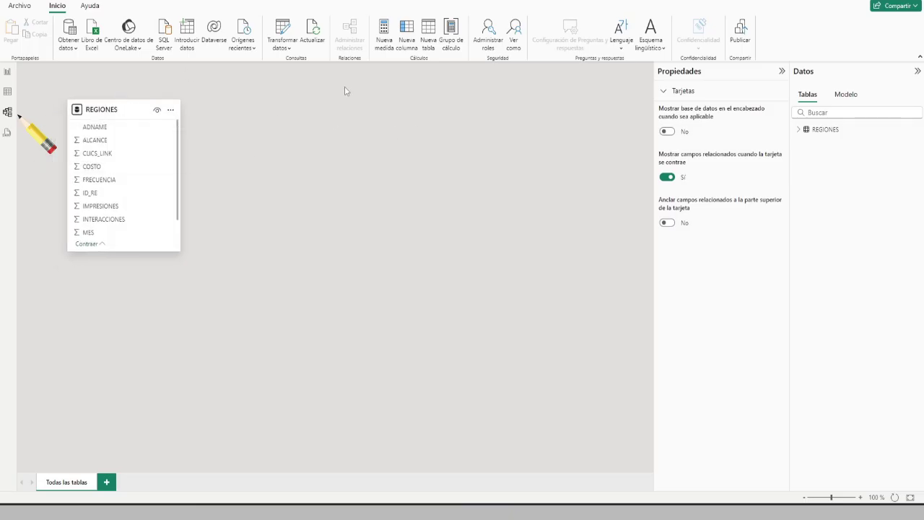
left_click(429, 32)
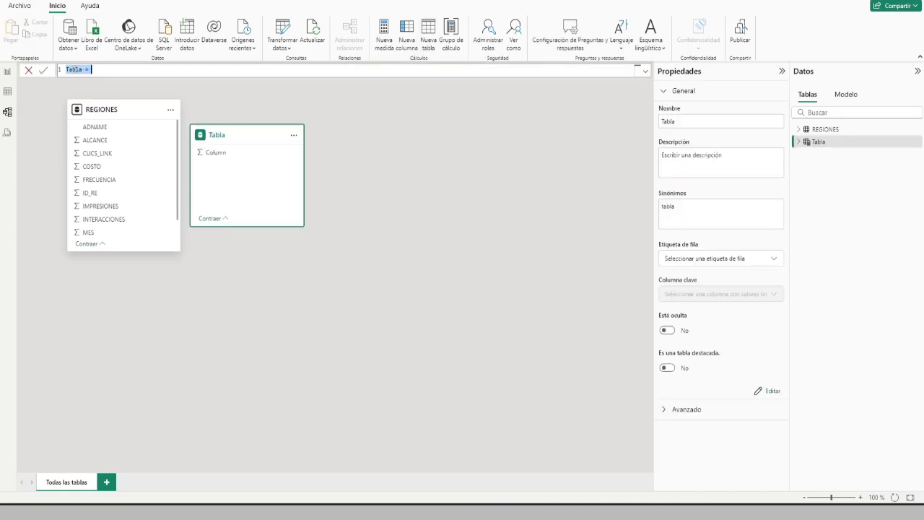
type("Medidas")
left_click(44, 71)
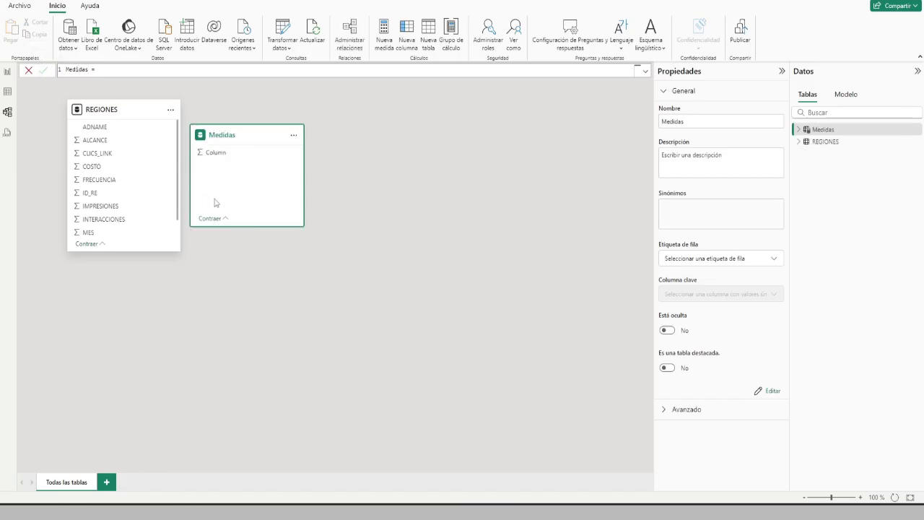
In the Medidas table, create the measure Titulo1 = "Resultados de la gestión digital en países suramericanos".
left_click(8, 73)
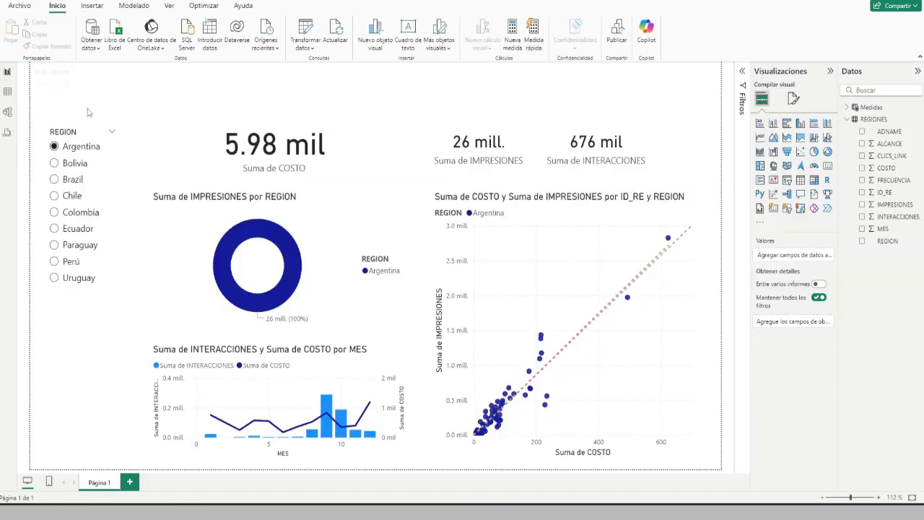
left_click(867, 110)
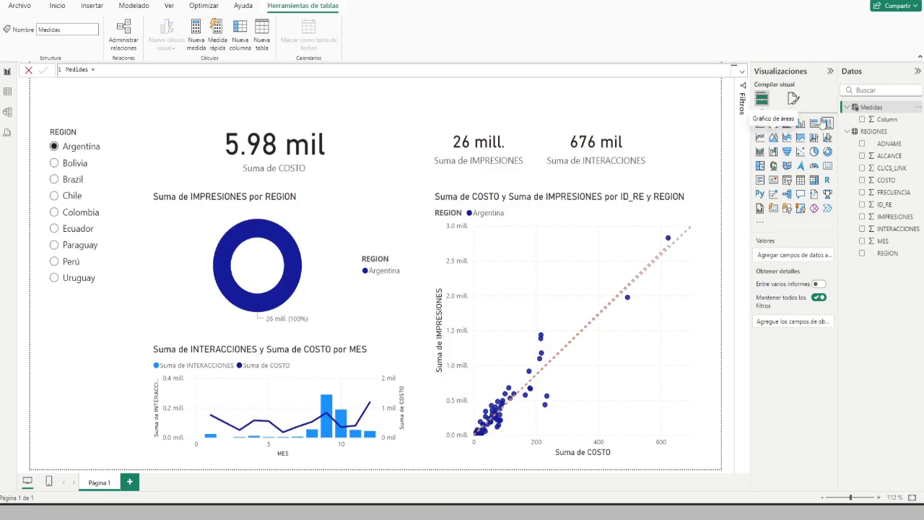
left_click(202, 33)
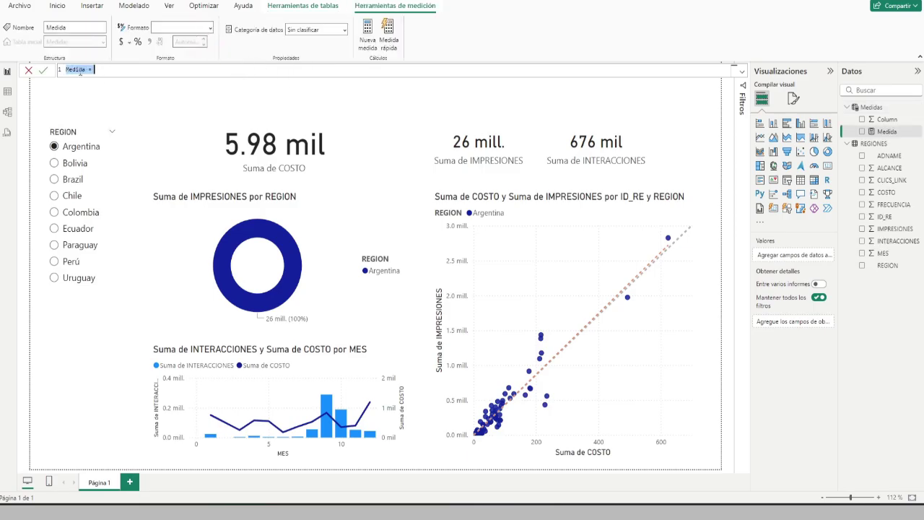
type("Titulo")
type("\"Res")
type("ultados ")
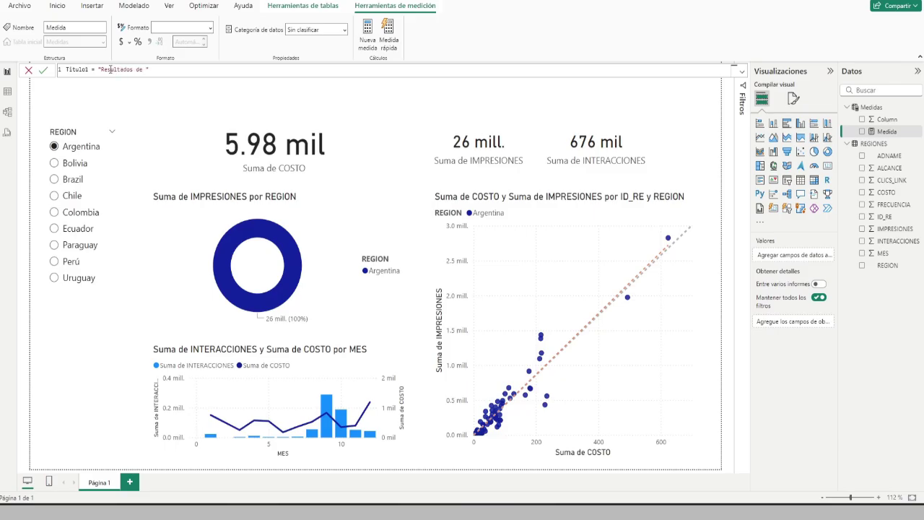
type("de la ges")
type("tion")
type(" digital")
type("en")
type(" países suramericanos")
left_click(44, 70)
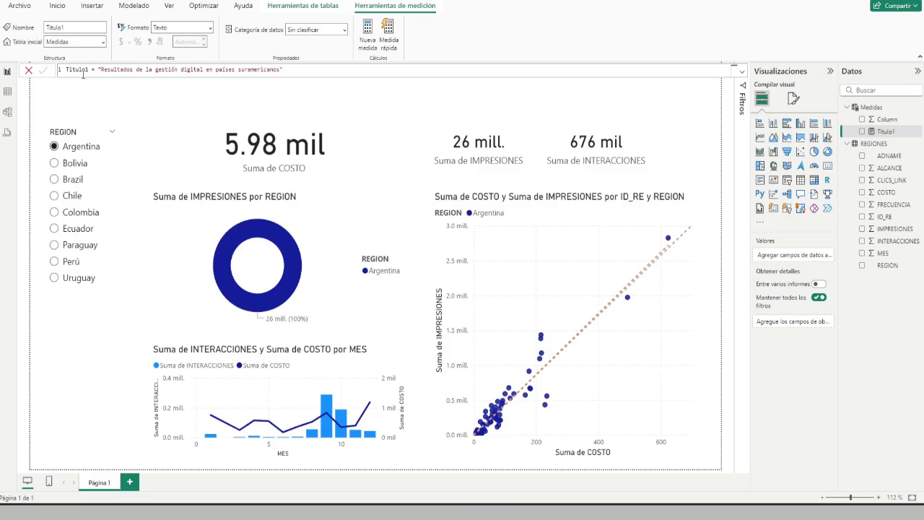
Add a wide card visual above the existing report visuals and assign the Titulo1 measure to it.
left_click(401, 119)
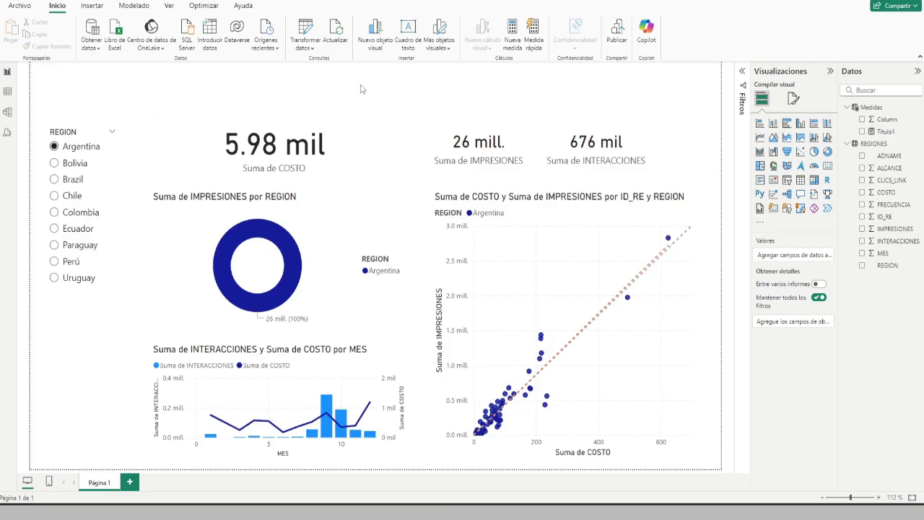
left_click(826, 168)
left_click_drag(74, 378, 177, 98)
left_click_drag(217, 134, 633, 113)
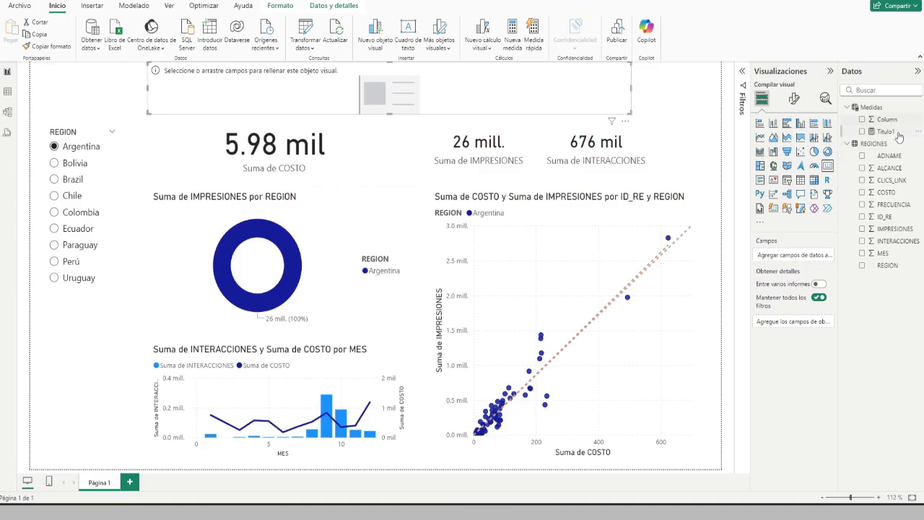
left_click_drag(885, 132, 792, 262)
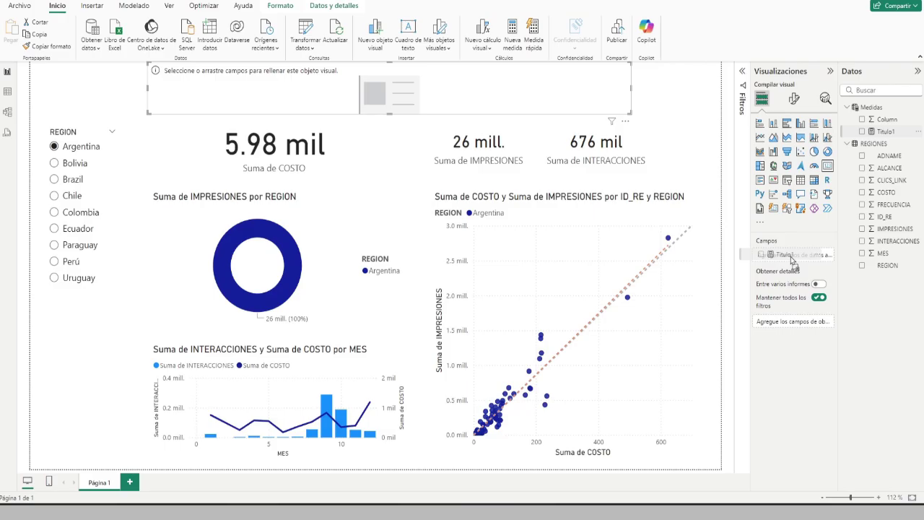
left_click_drag(792, 261, 792, 261)
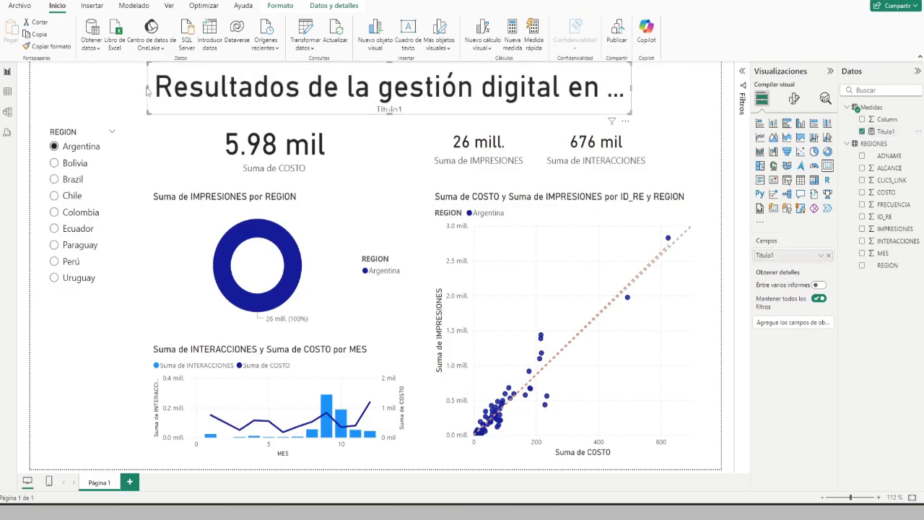
Widen the title card on both sides and set its callout value font size to 30.
left_click_drag(147, 89, 96, 89)
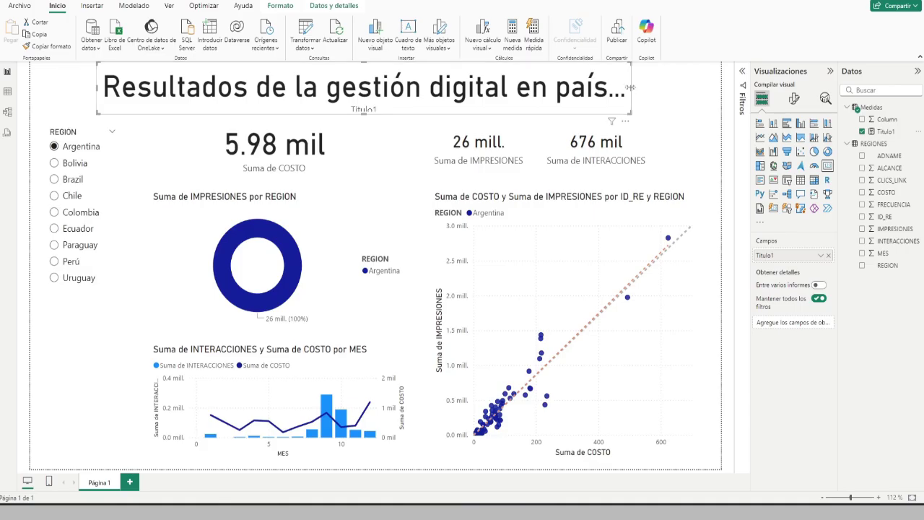
left_click_drag(632, 88, 677, 89)
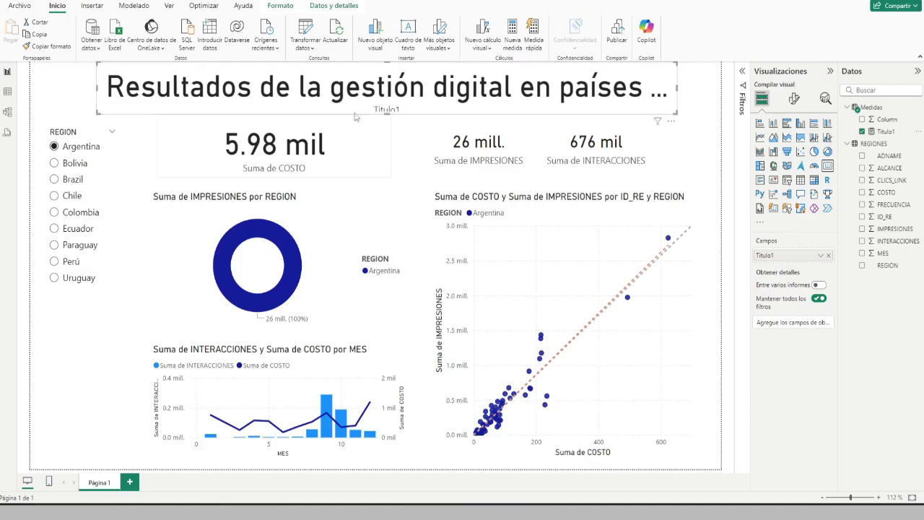
left_click(794, 101)
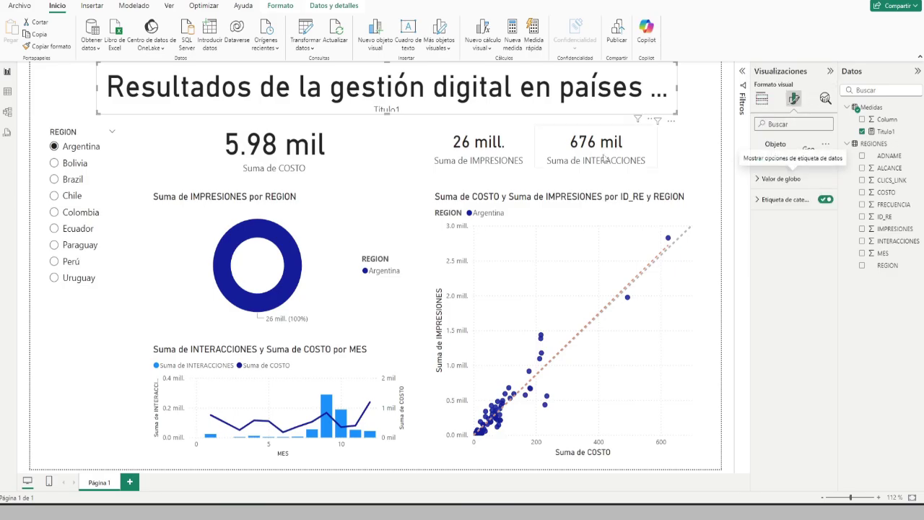
left_click(756, 180)
double_click(811, 213)
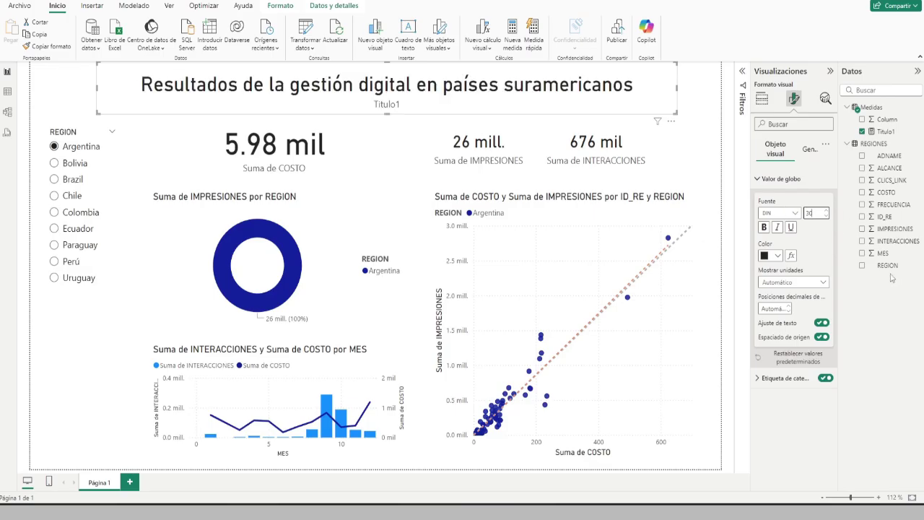
Color the title card's callout value light blue and turn off its category label.
left_click(767, 257)
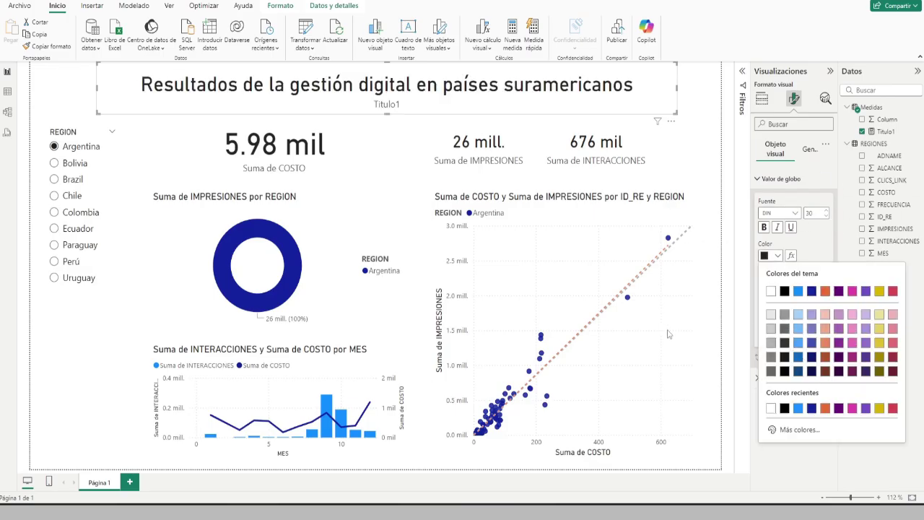
left_click(798, 344)
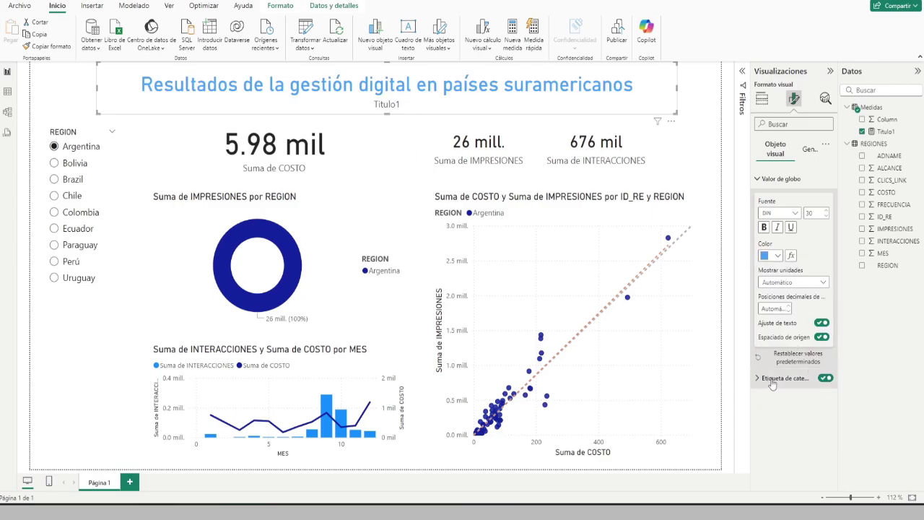
left_click(825, 378)
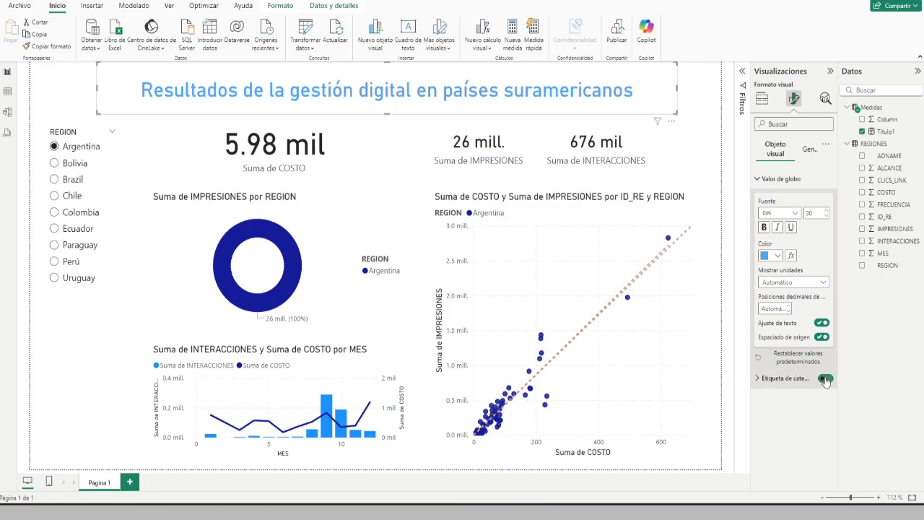
left_click(401, 135)
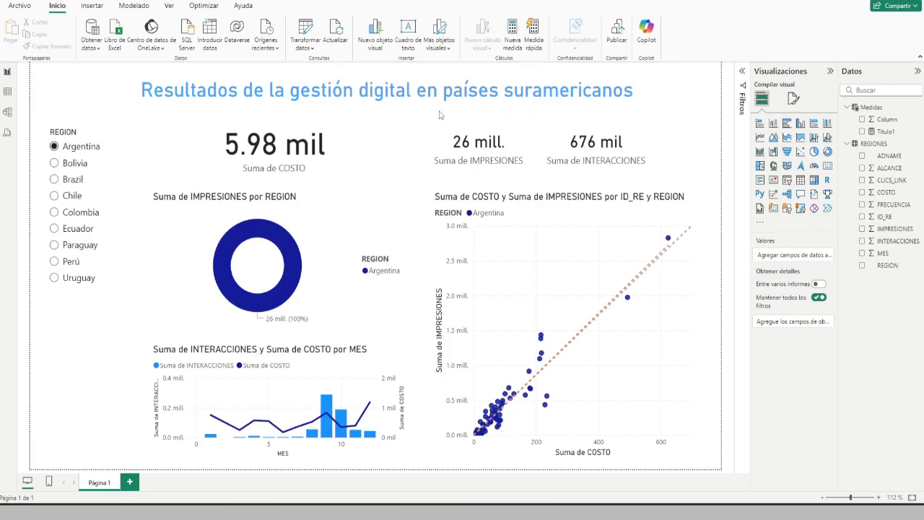
Reduce the title card's height so that it fits closely around the title text.
left_click(408, 113)
left_click_drag(387, 117, 390, 102)
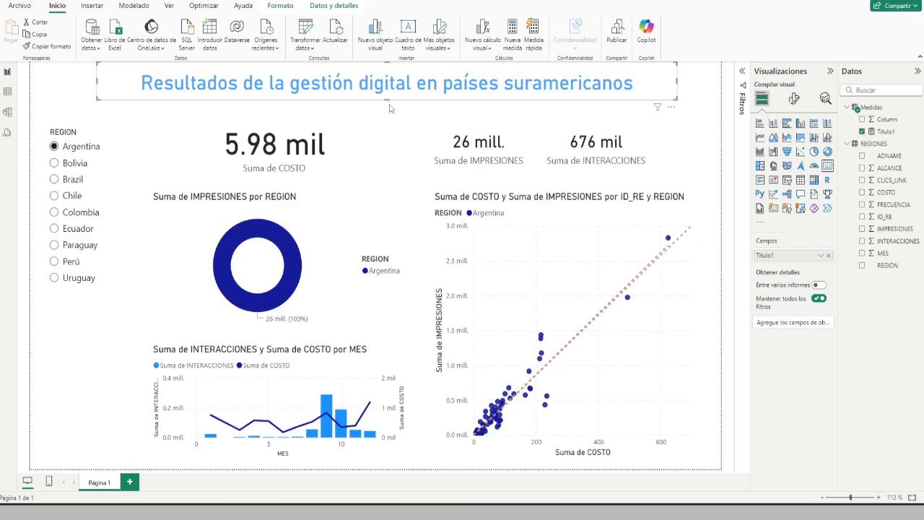
left_click_drag(389, 100, 389, 104)
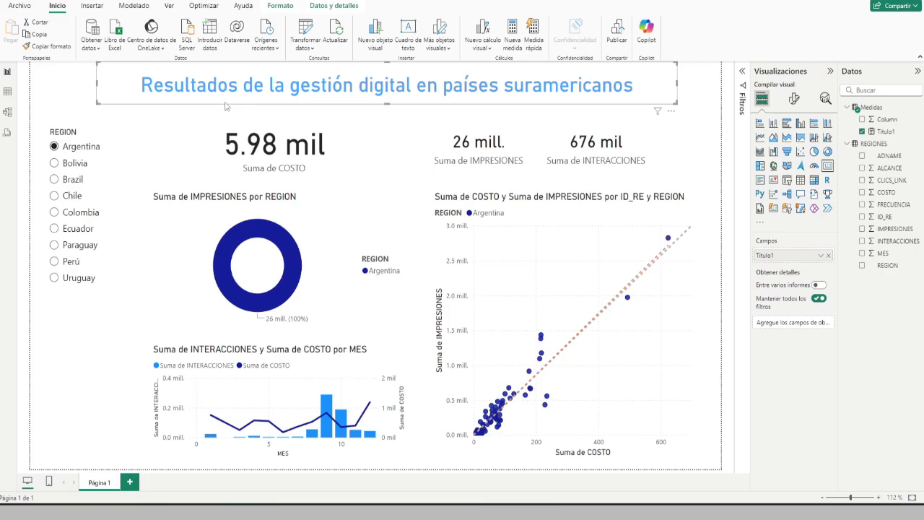
left_click(697, 102)
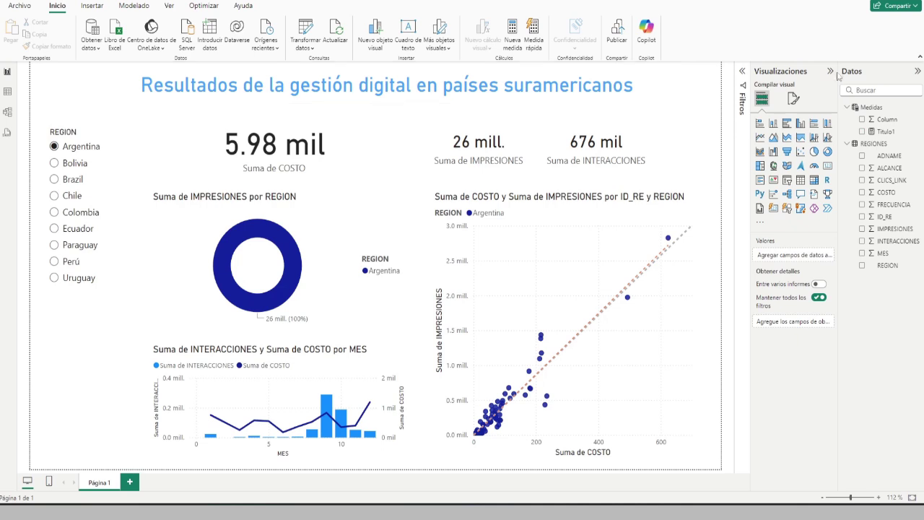
Create a measure Titulo2 in the Medidas table with the formula SELECTEDVALUE(REGIONES[REGION]).
left_click(875, 109)
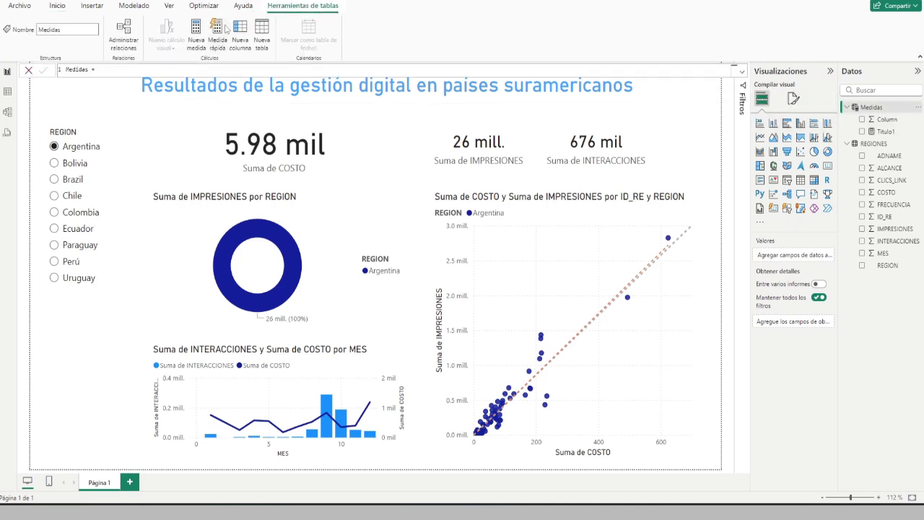
left_click(195, 32)
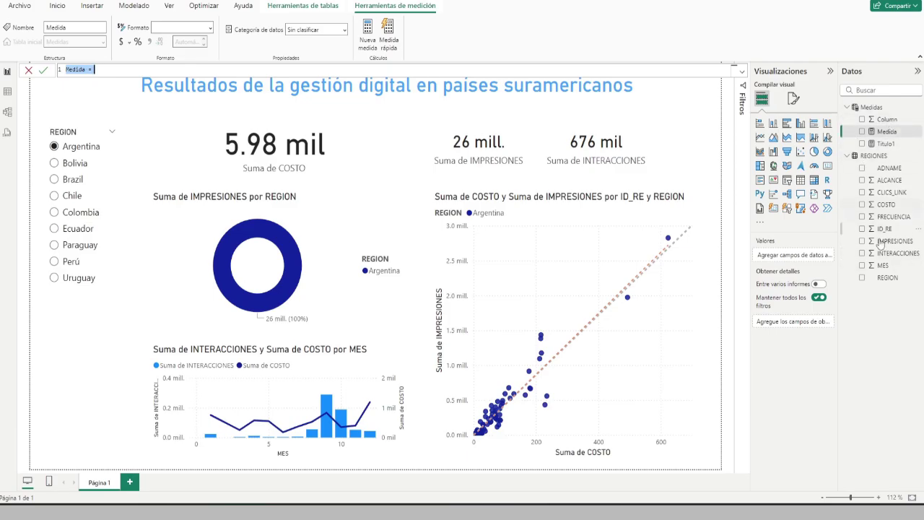
double_click(72, 67)
type("Titulo2")
type("sele")
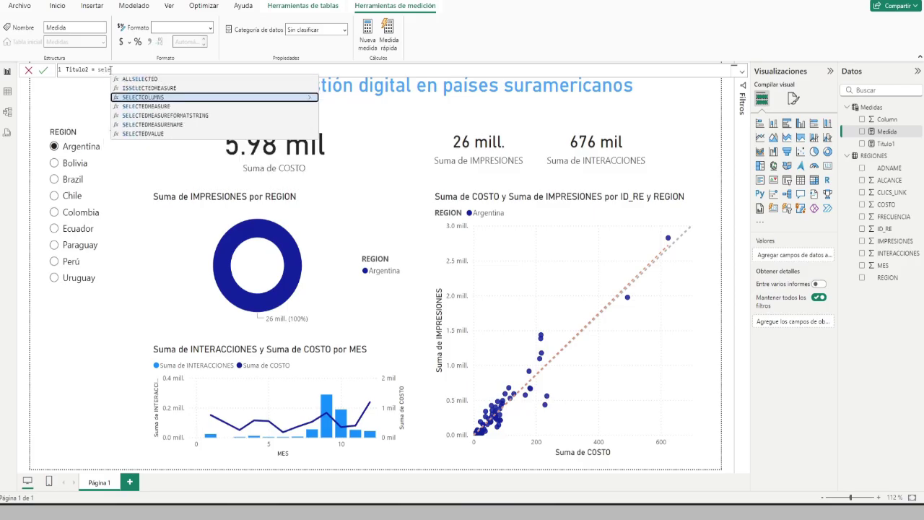
left_click(144, 134)
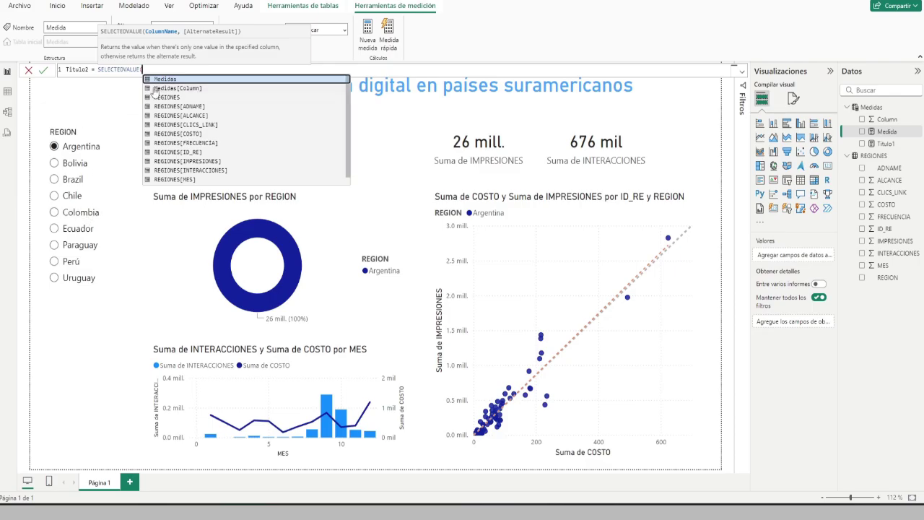
type("re")
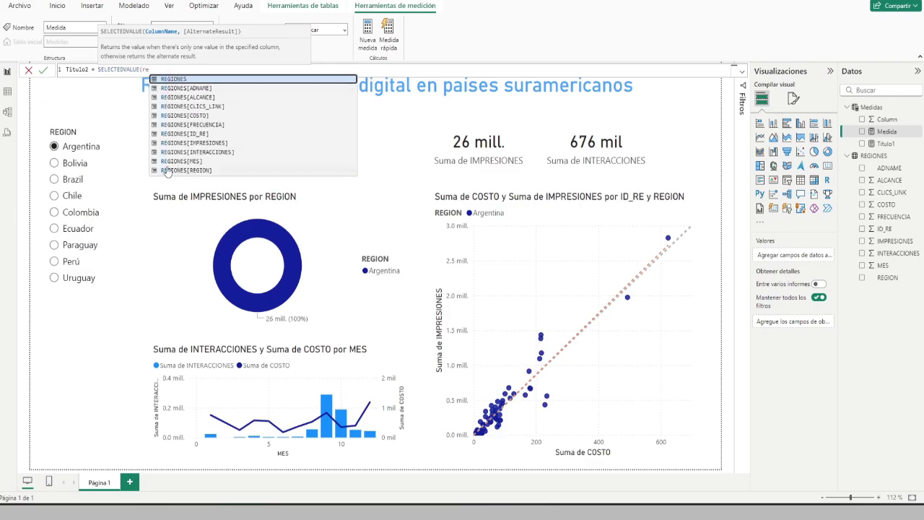
left_click(192, 172)
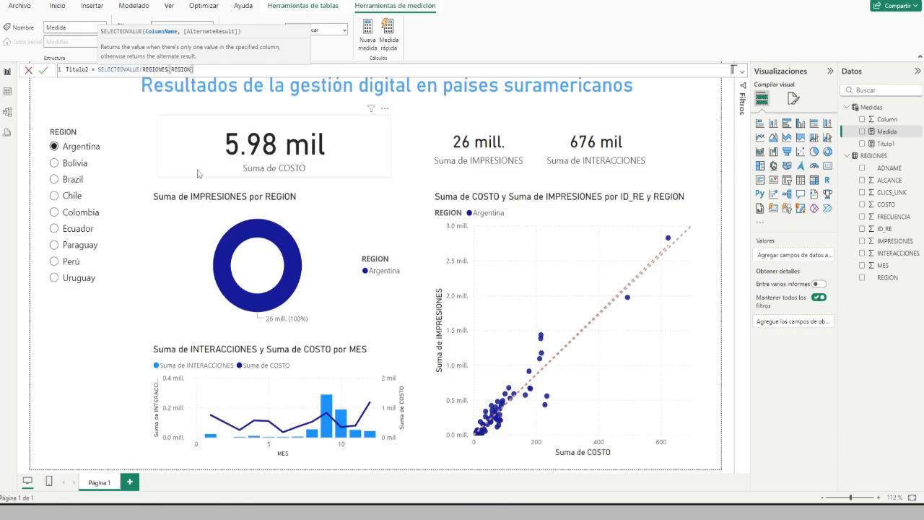
type(")")
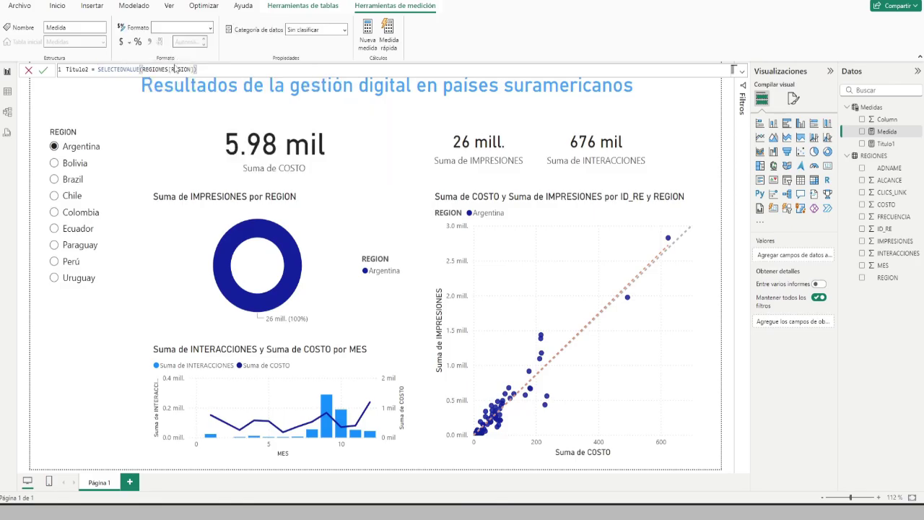
left_click(44, 71)
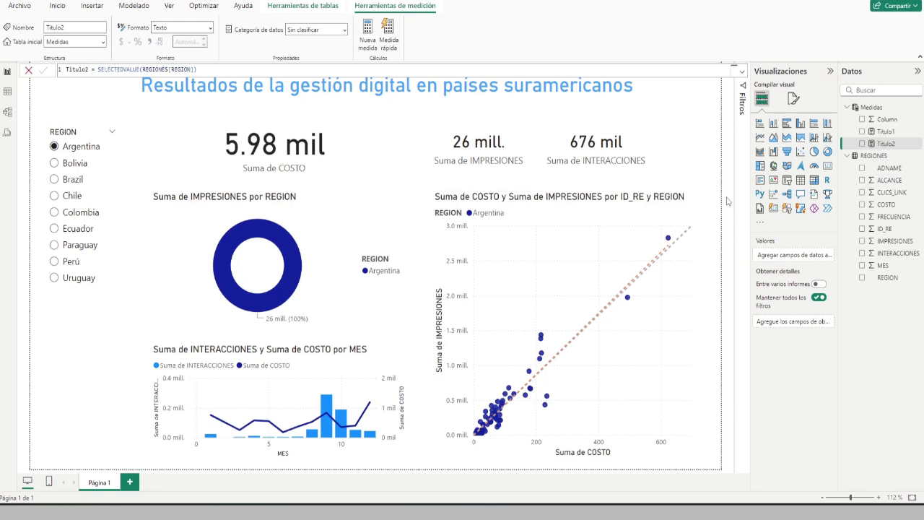
Replace the Titulo1 measure with Titulo2 in the title card above the report visuals.
left_click(581, 100)
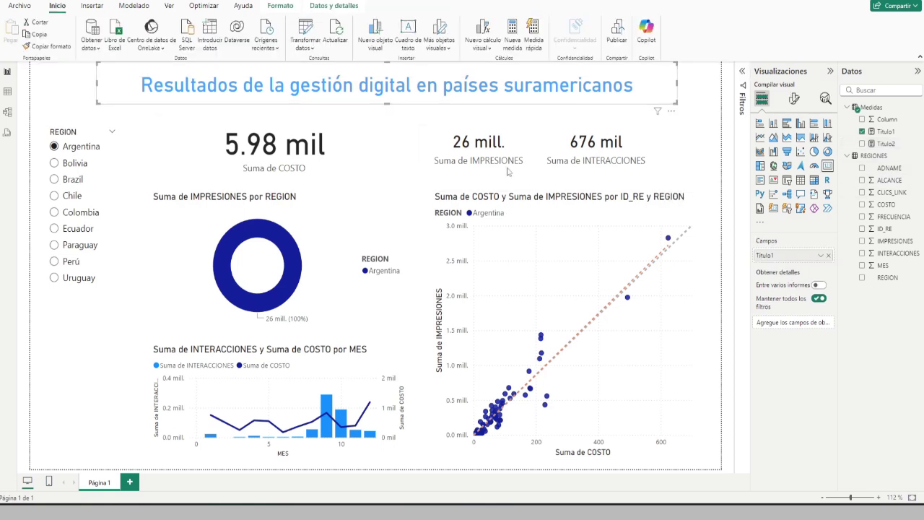
left_click_drag(886, 143, 788, 256)
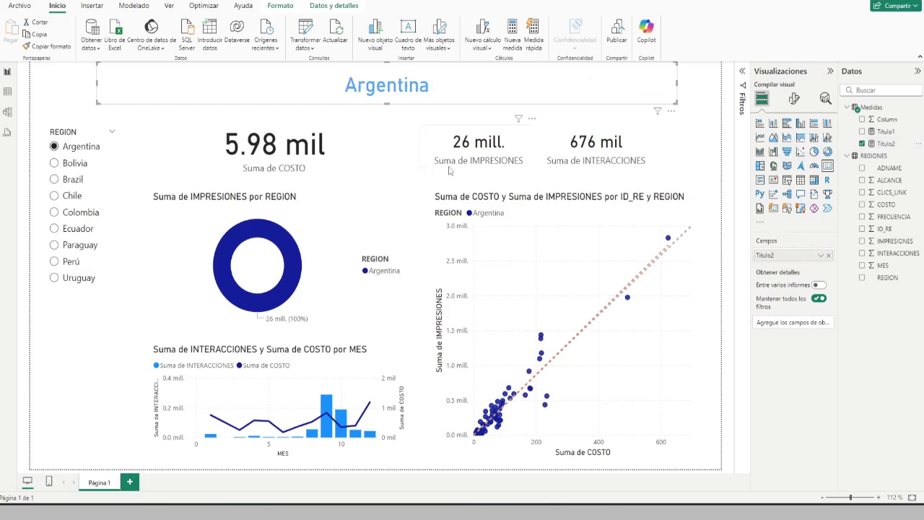
left_click(371, 108)
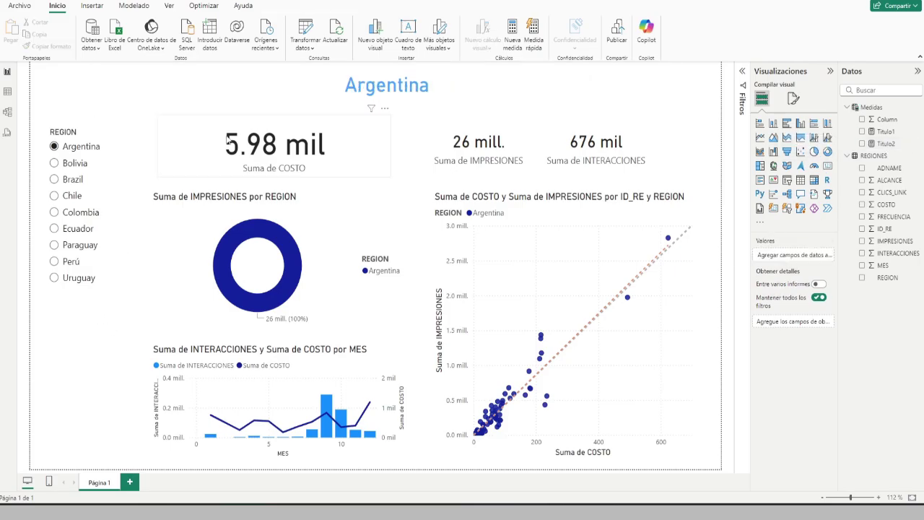
left_click(241, 93)
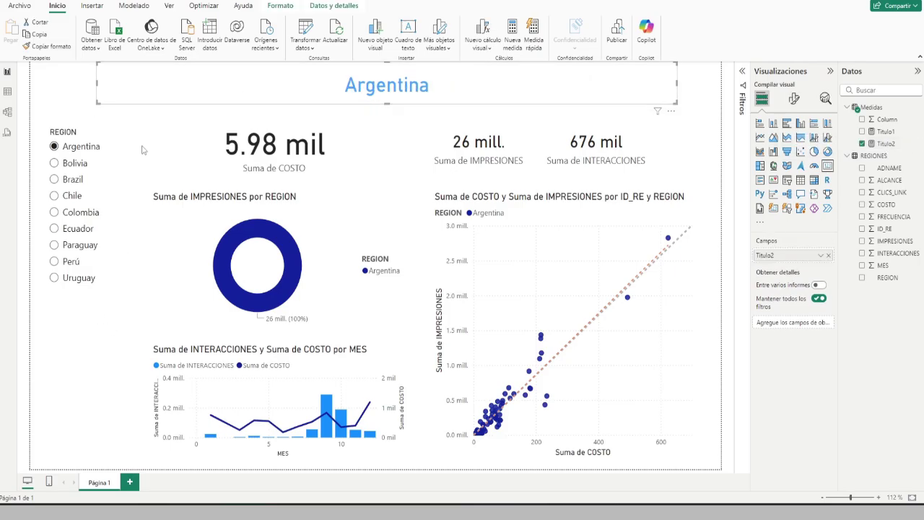
Check the title card's response to the REGION slicer by selecting Chile, Ecuador, Perú, Uruguay and Argentina in turn.
left_click(54, 196)
left_click(54, 229)
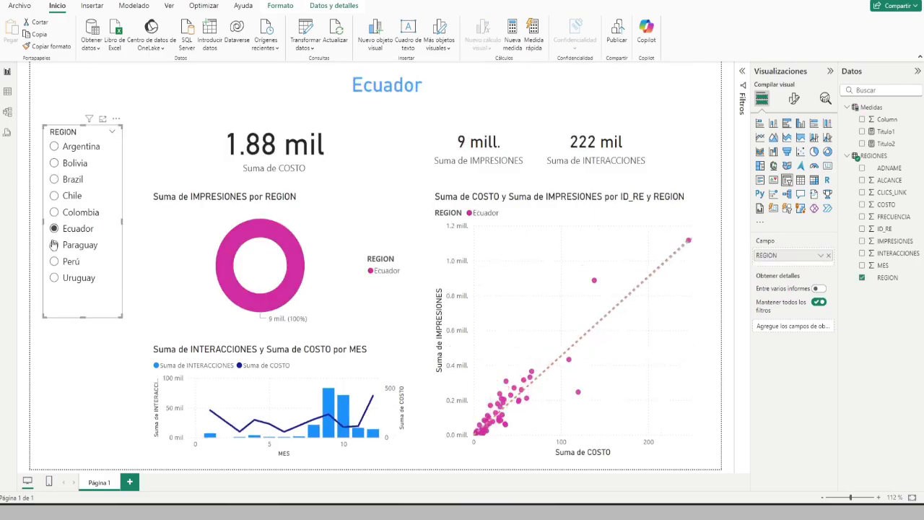
left_click(54, 261)
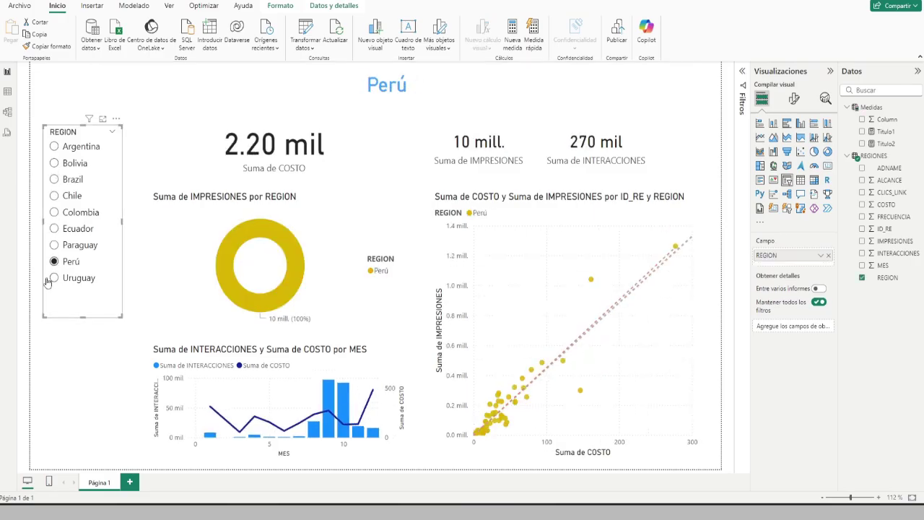
left_click(55, 278)
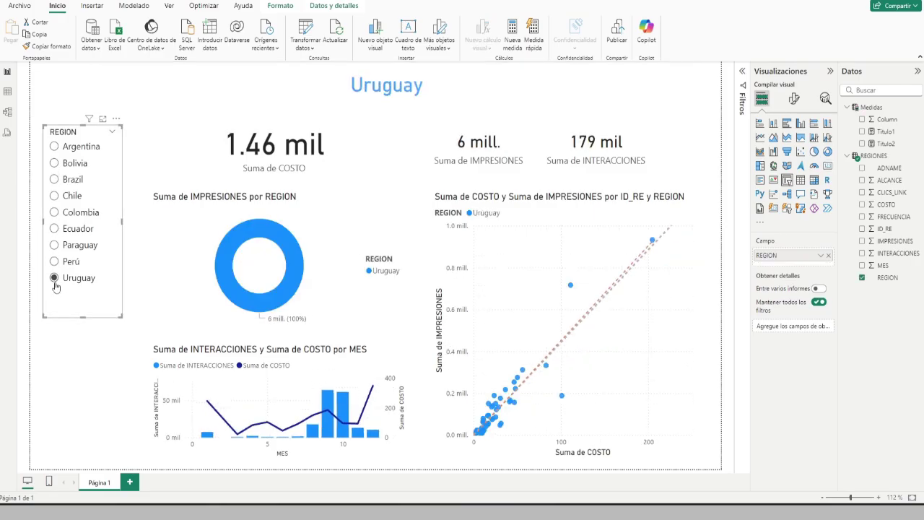
left_click(55, 147)
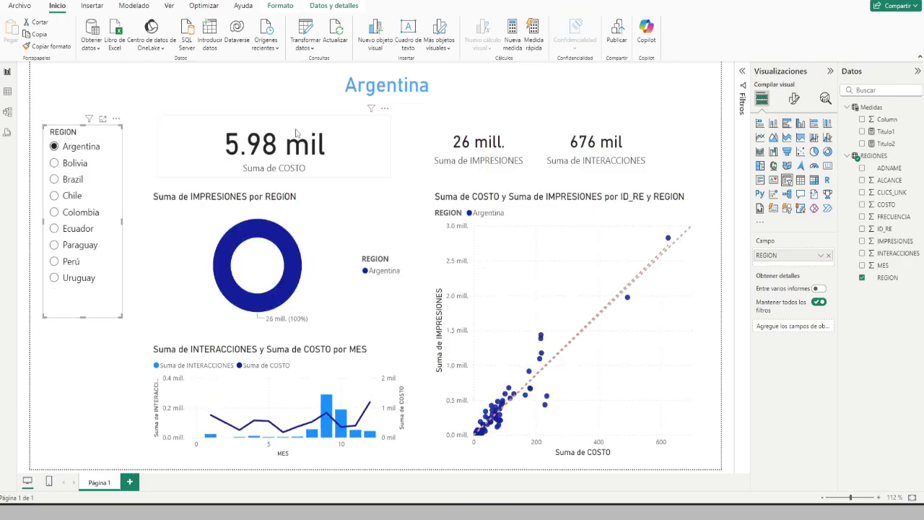
Copy the quoted title text from the Titulo1 measure and insert it before SELECTEDVALUE in the Titulo2 formula.
left_click(887, 133)
left_click_drag(299, 70, 88, 72)
key("ctrl+c")
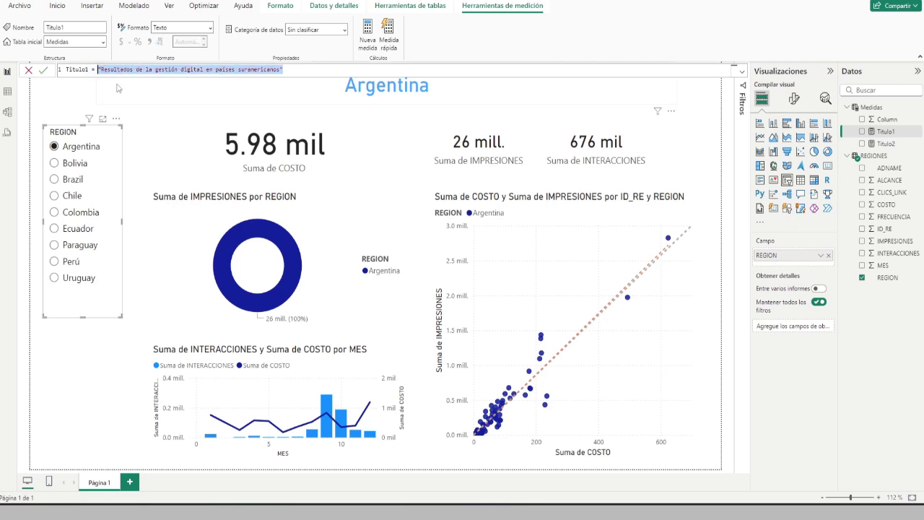
left_click(885, 145)
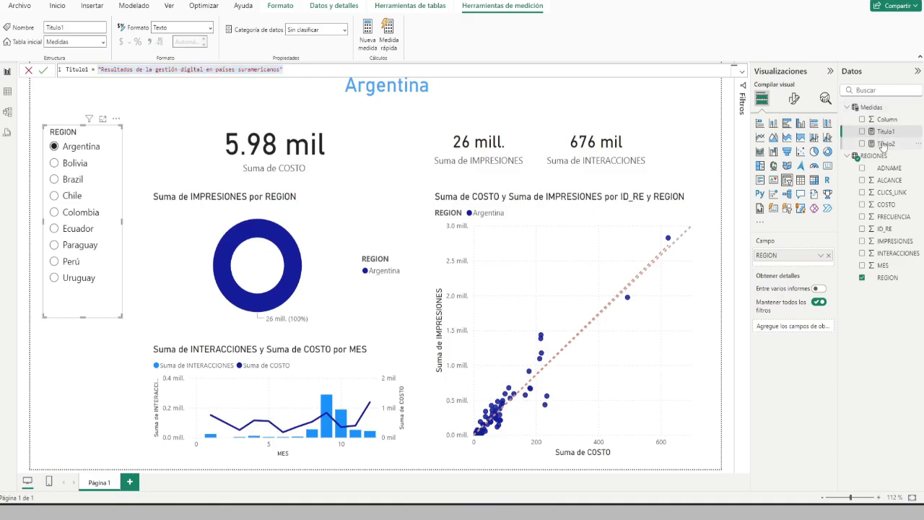
left_click(98, 69)
key("ctrl+v")
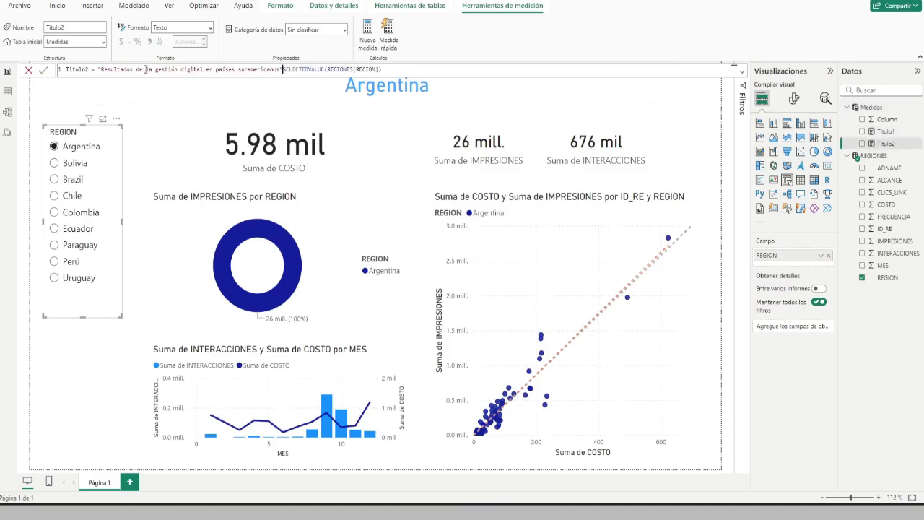
Change the Titulo2 text to "Resultados de la gestión digital de ", join it to SELECTEDVALUE with &, and commit the formula.
left_click_drag(209, 70, 285, 72)
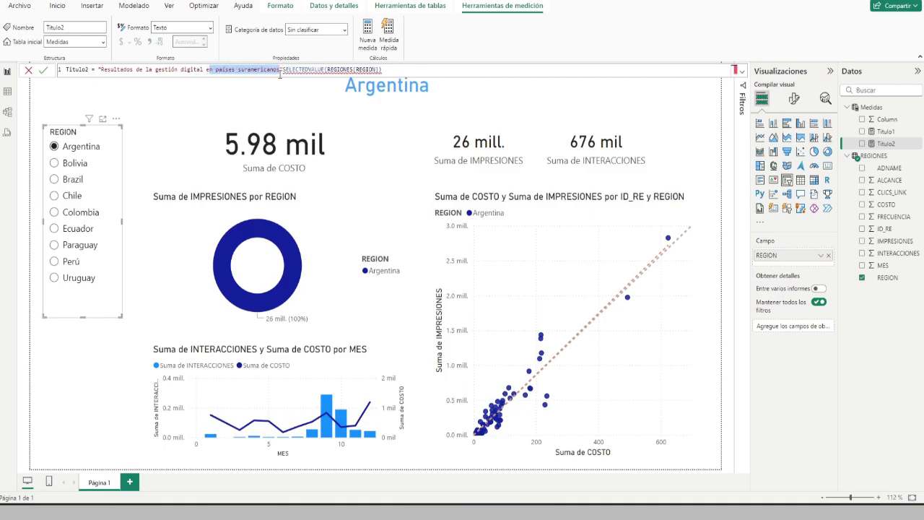
type("e")
type("e ")
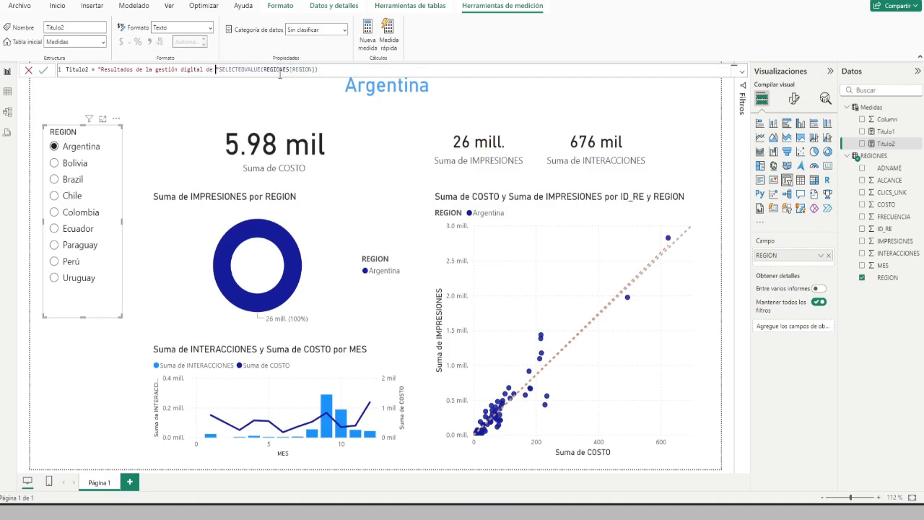
type("\" &")
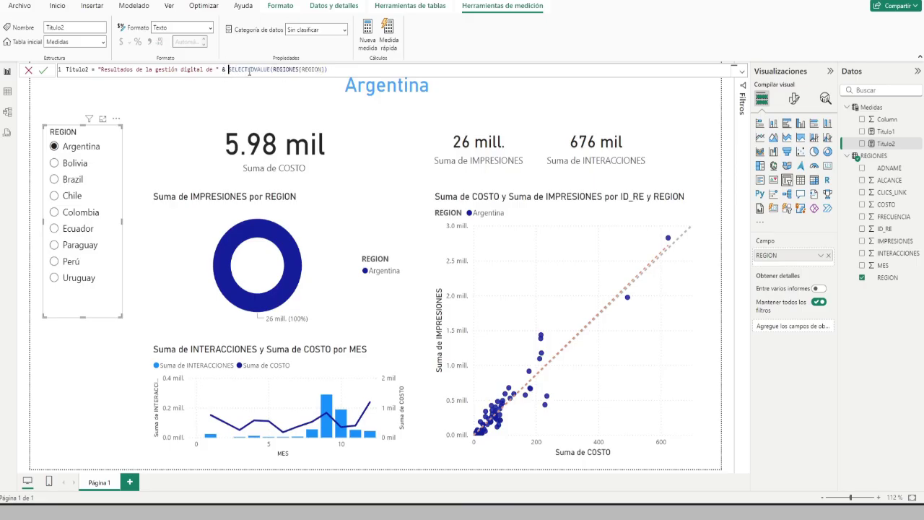
left_click(44, 73)
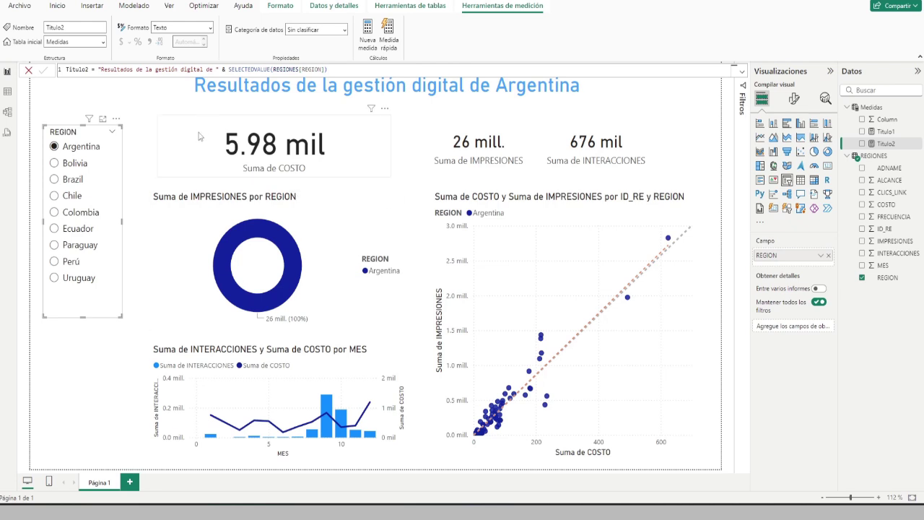
Test the combined title by selecting Ecuador, Uruguay, Brazil and Perú one after another in the REGION slicer.
left_click(645, 128)
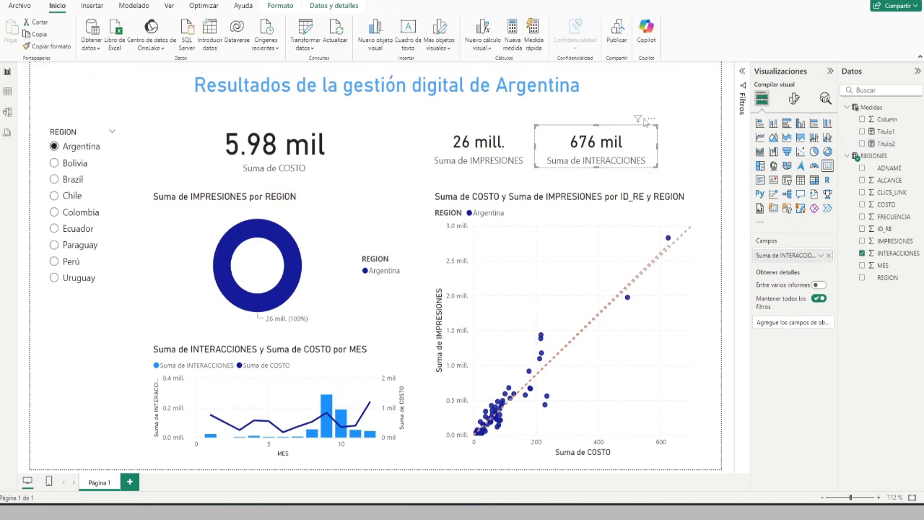
left_click(686, 170)
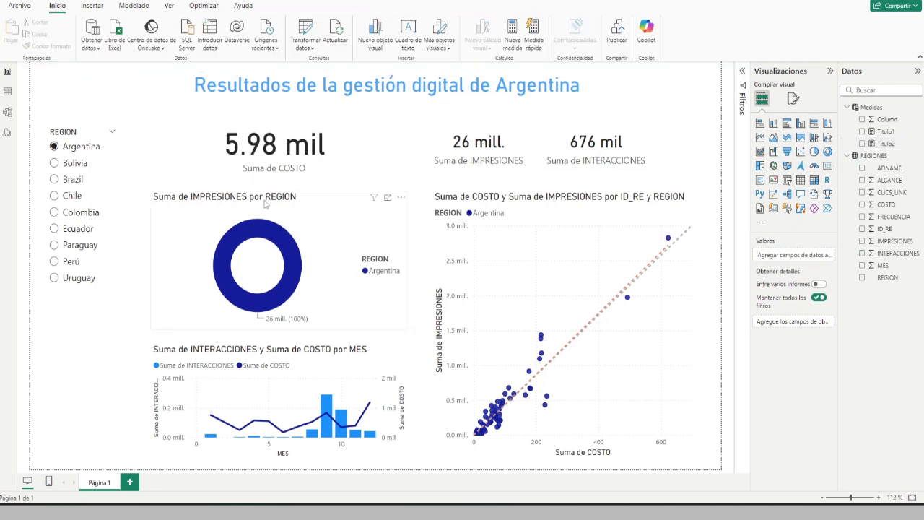
left_click(54, 228)
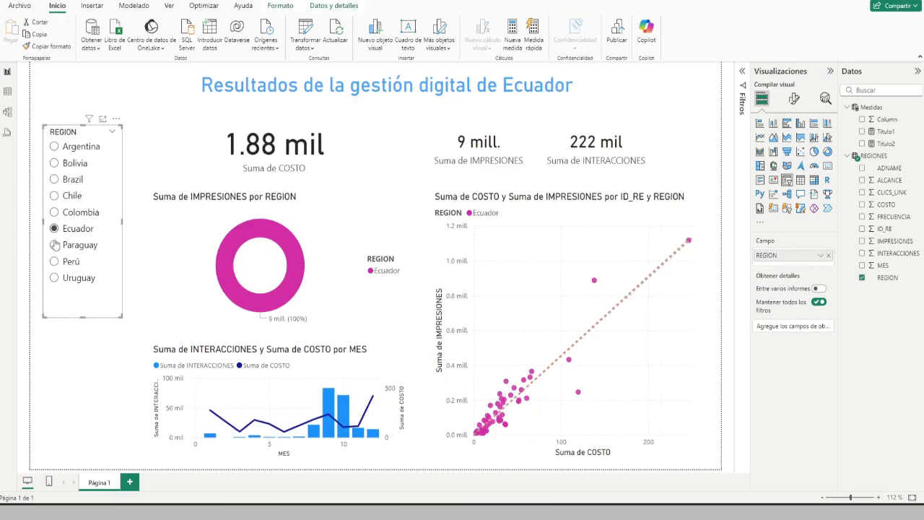
left_click(54, 277)
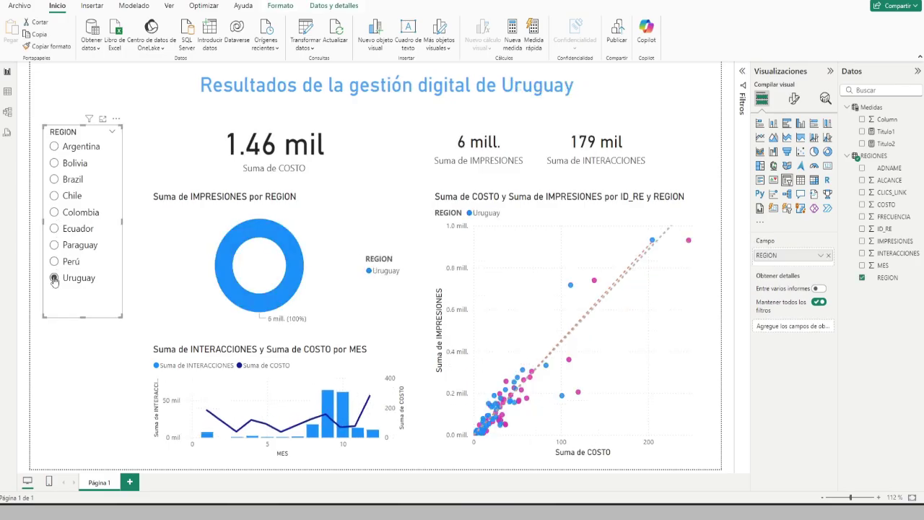
left_click(54, 180)
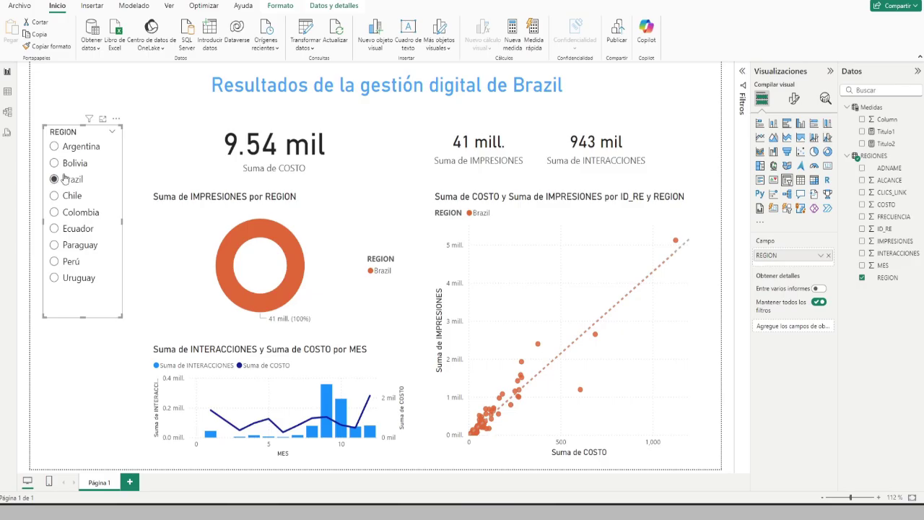
left_click(70, 333)
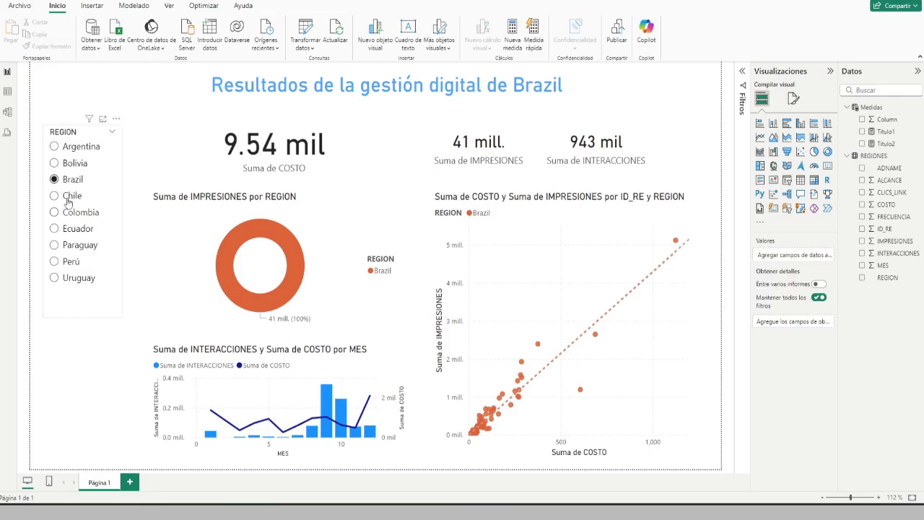
left_click(61, 263)
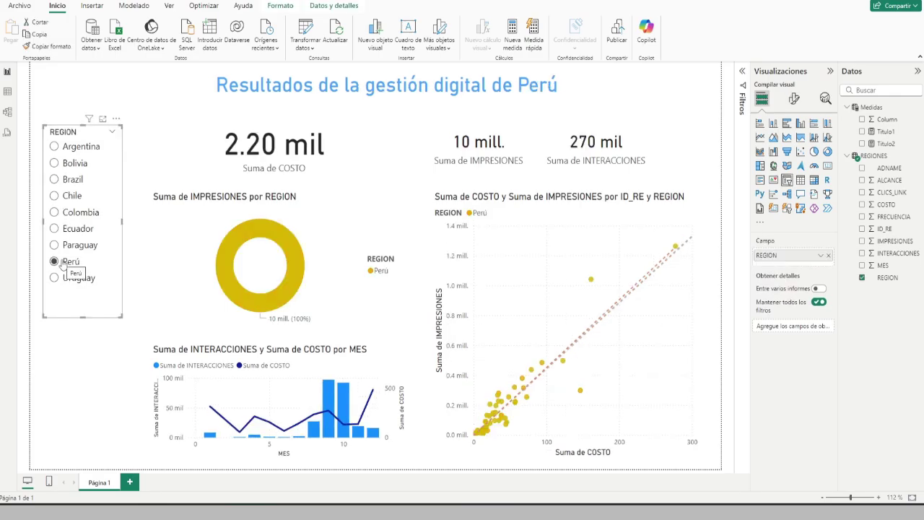
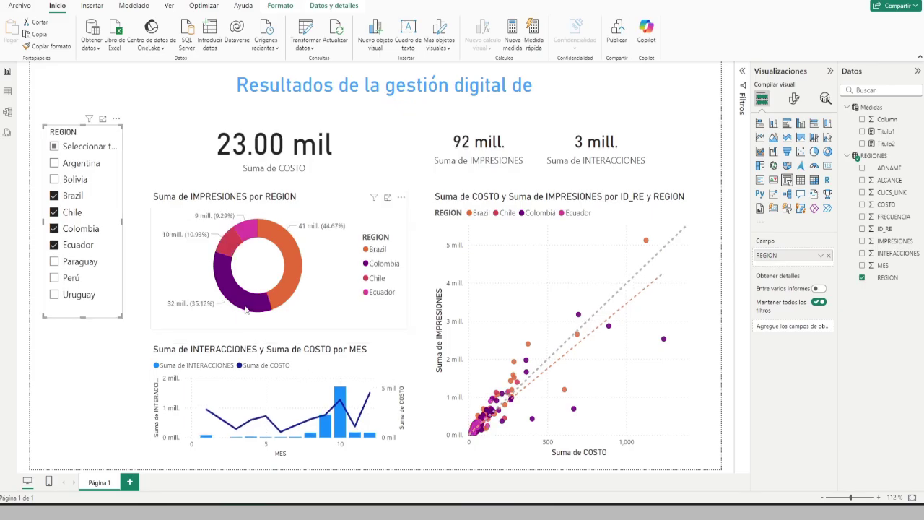
Test the title with multiple countries by adding Bolivia and Argentina to the REGION slicer selection and removing Colombia, Ecuador and Argentina.
left_click(55, 181)
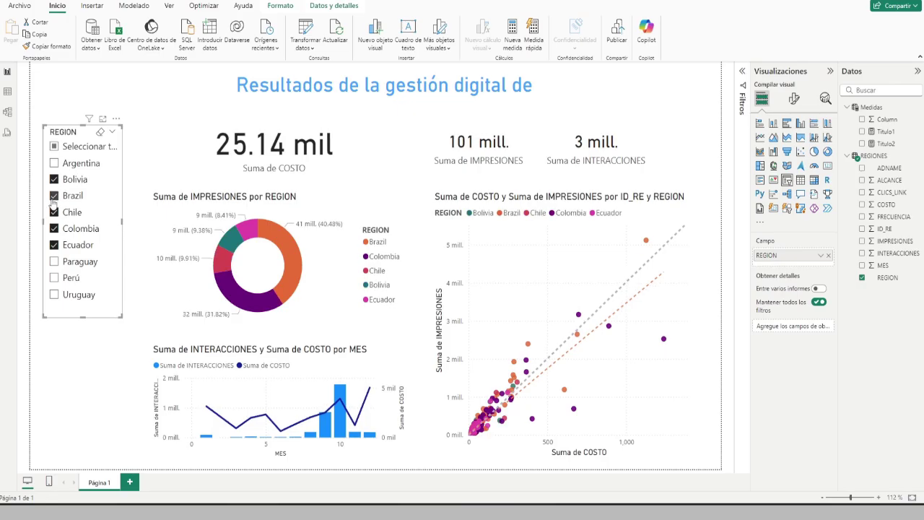
left_click(54, 163)
left_click(55, 228)
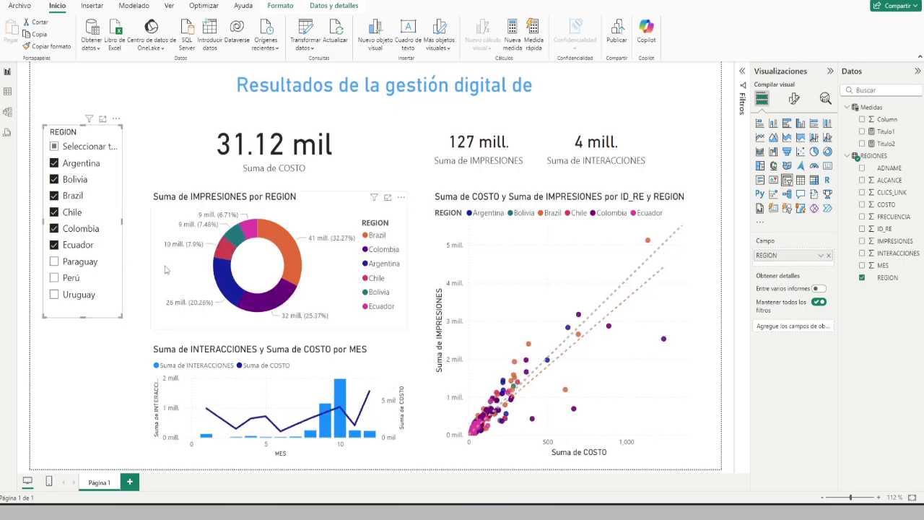
left_click(55, 244)
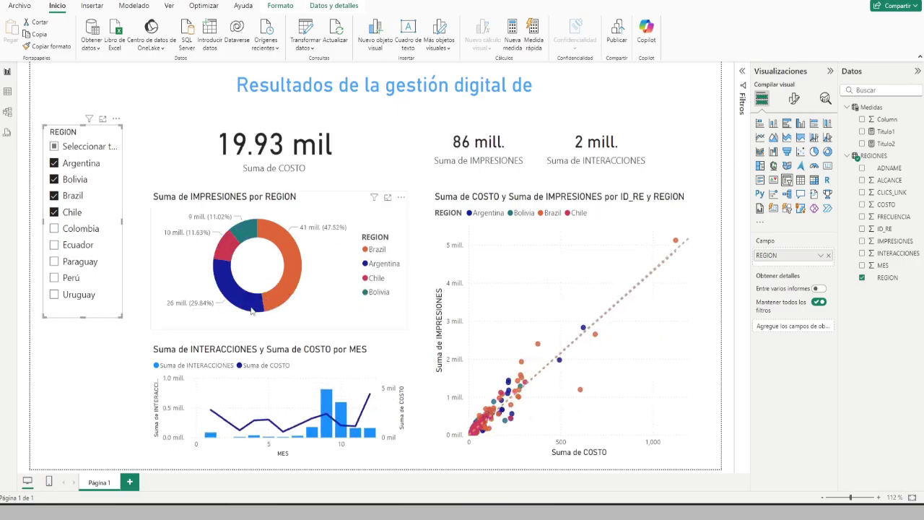
left_click(54, 163)
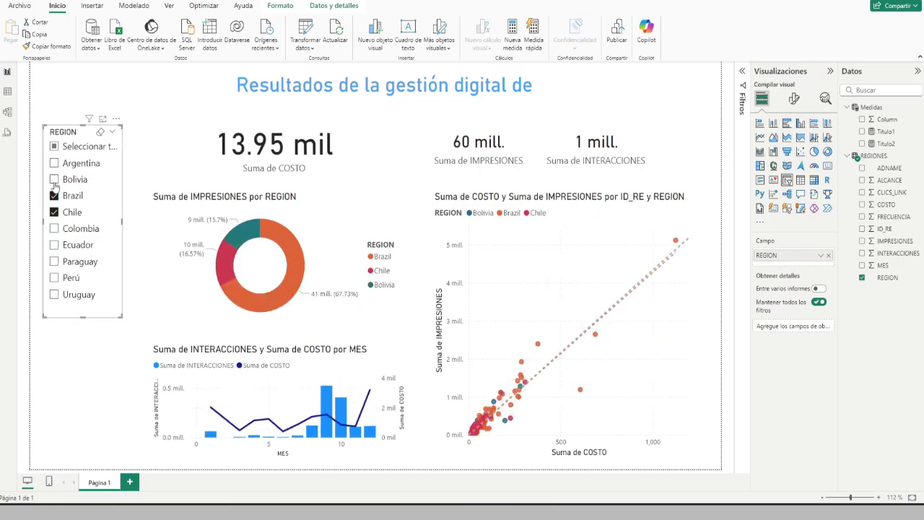
Test the title by reducing the REGION slicer selection to Bolivia alone, and with Ecuador, Perú and Chile added to it.
left_click(54, 179)
left_click(54, 196)
left_click(54, 211)
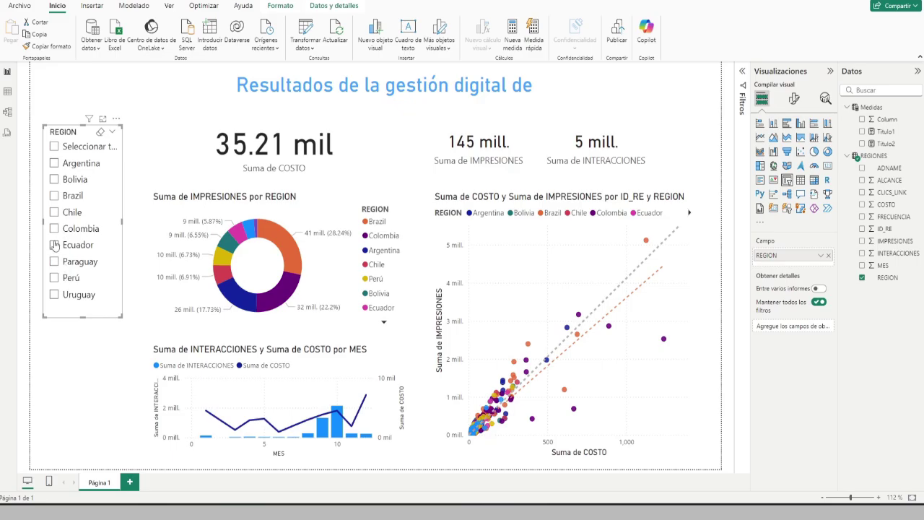
left_click(55, 179)
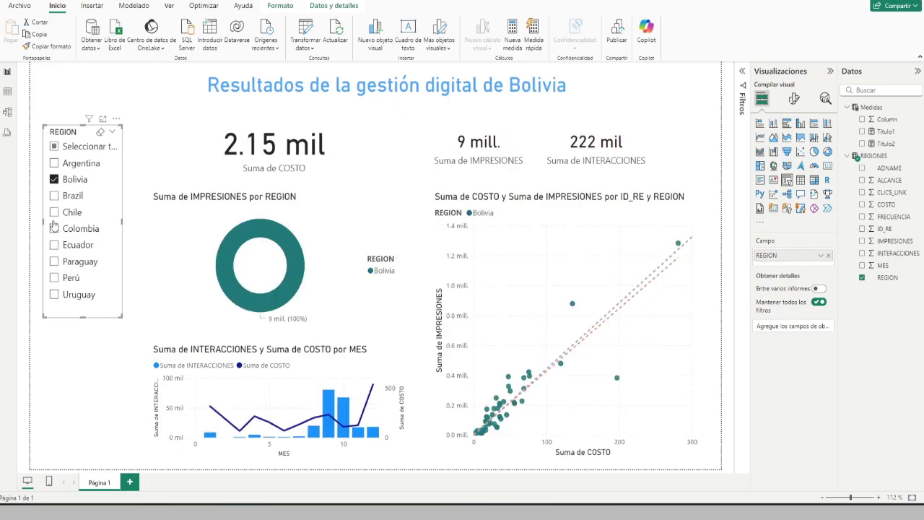
left_click(54, 244)
left_click(54, 278)
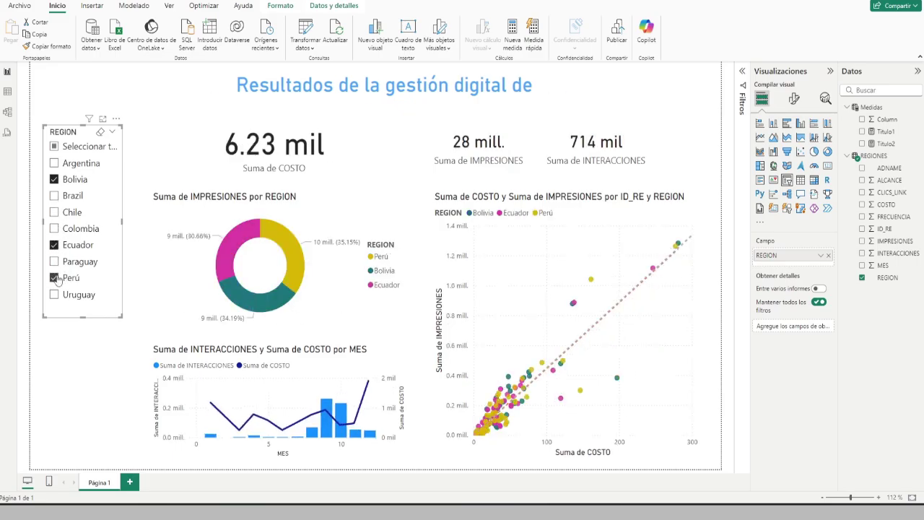
left_click(54, 211)
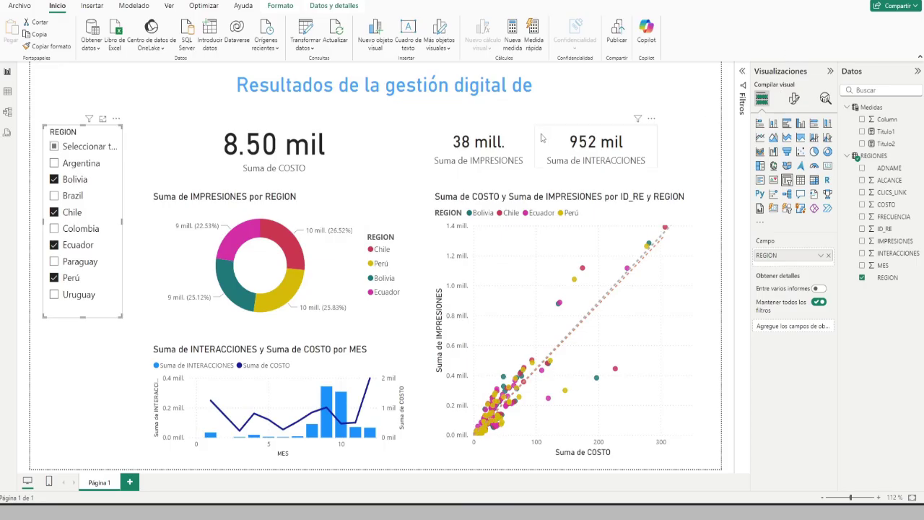
Create a new measure named Caso in the Medidas table and start its formula with the IF function.
left_click(886, 133)
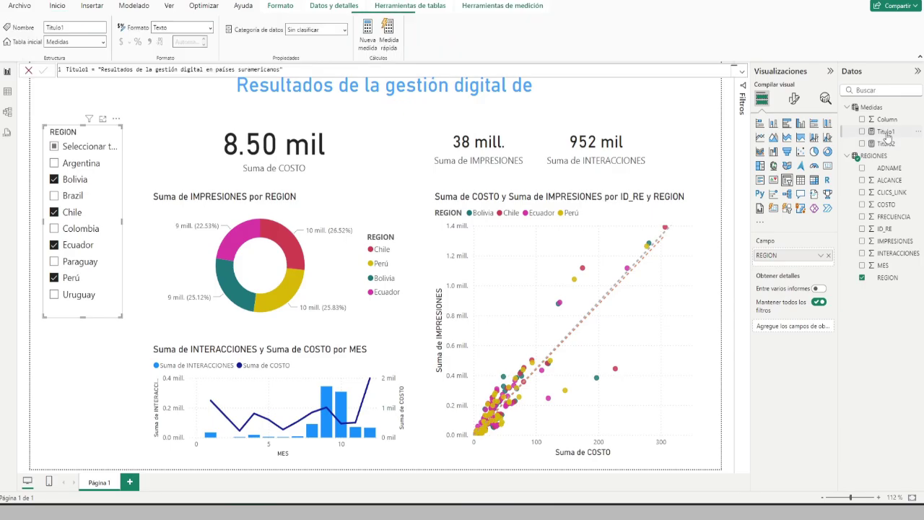
left_click(887, 144)
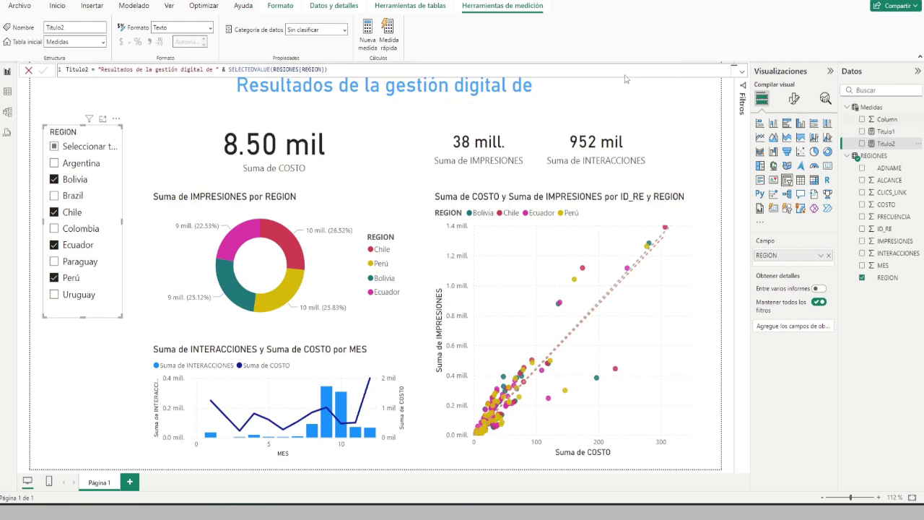
left_click(367, 36)
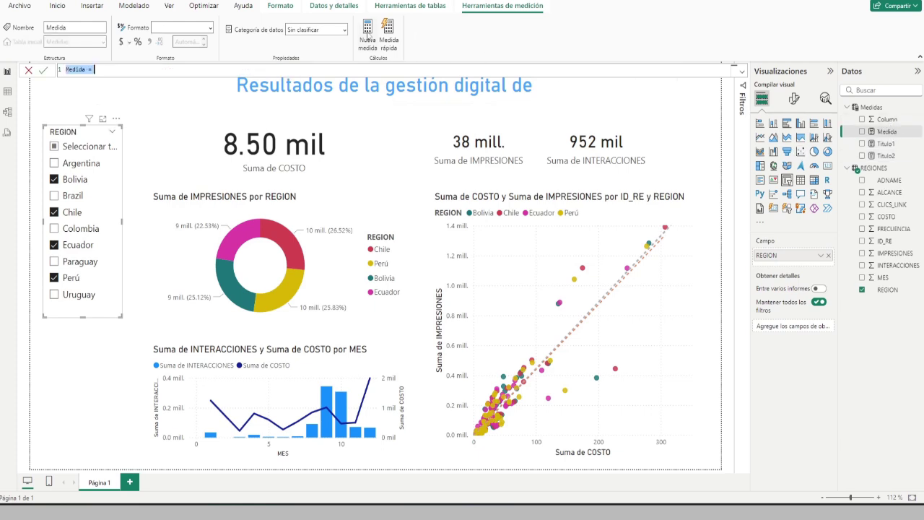
type("Desc")
type("IF")
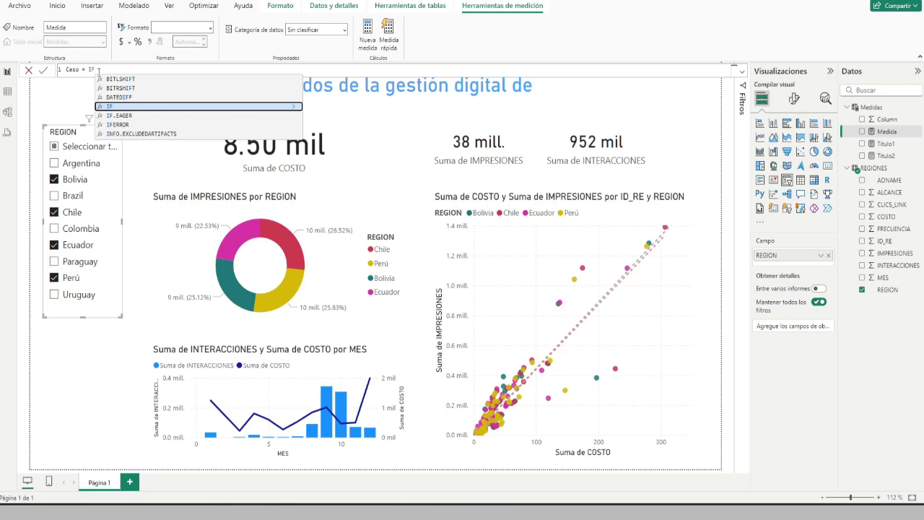
type("(")
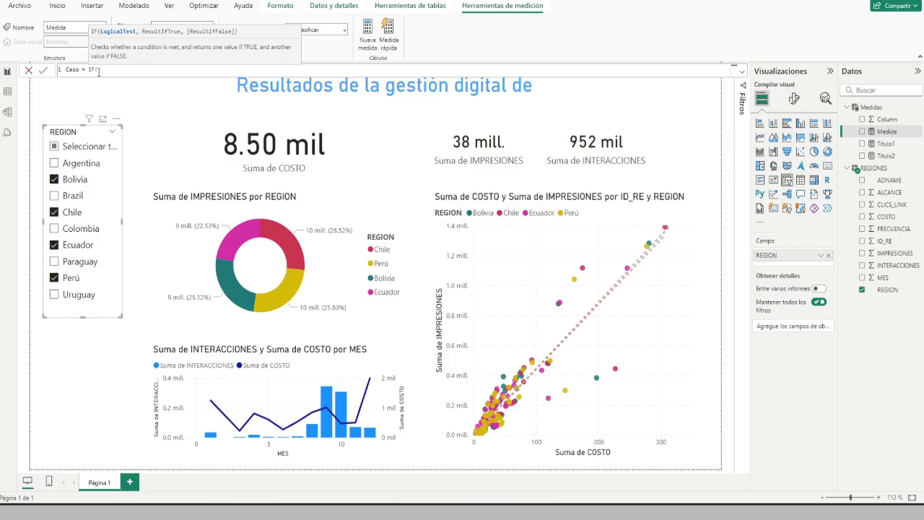
Enter HASONEVALUE(REGIONES[REGION]) as the logical test of the Caso measure's IF function and start a new formula line.
type("h")
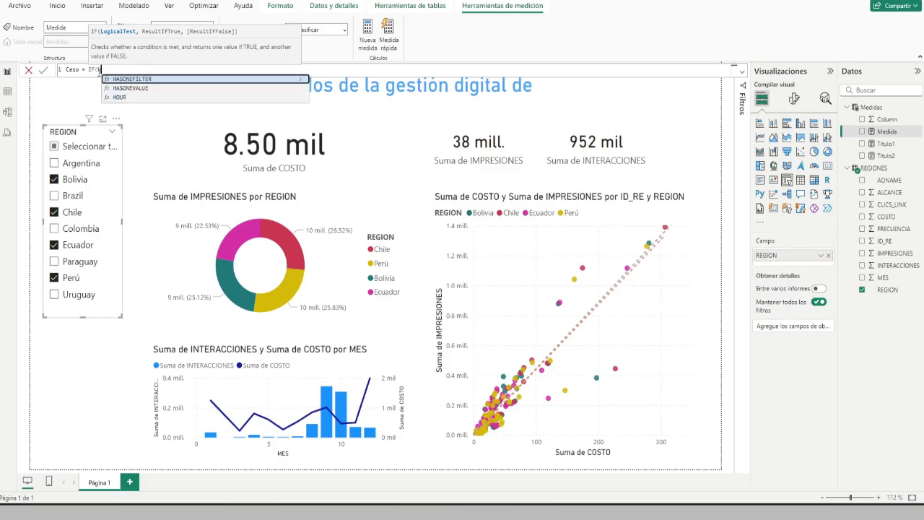
key("Down")
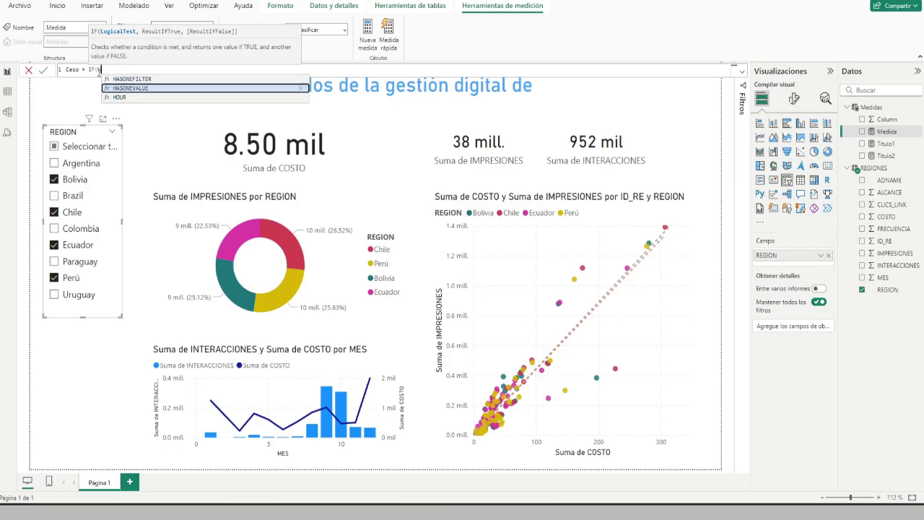
key("Tab")
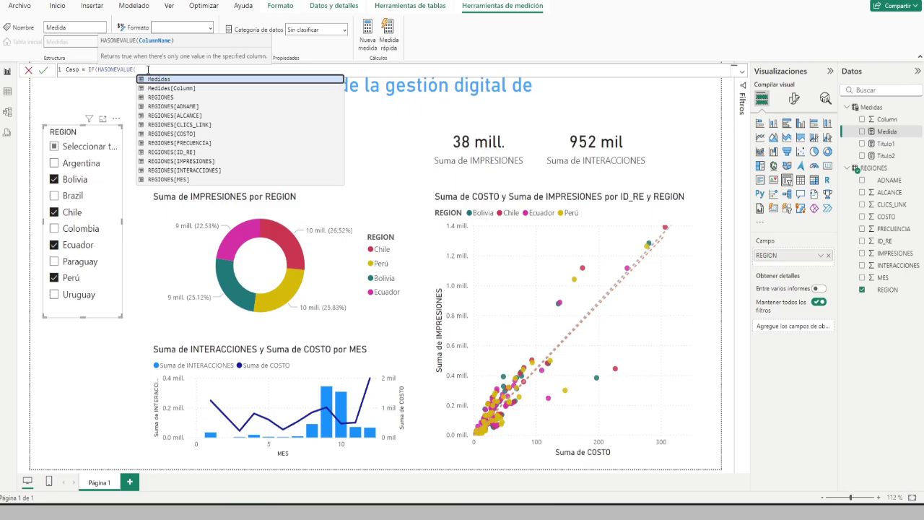
type("regio")
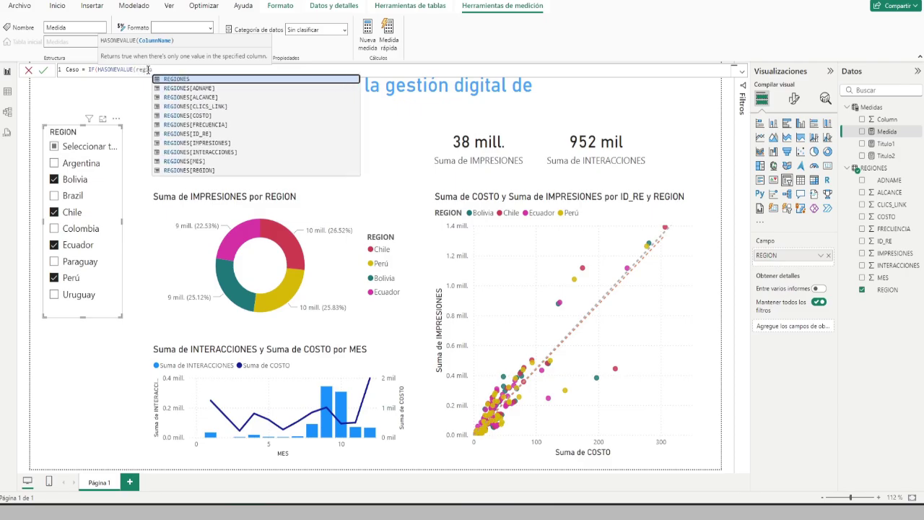
left_click(179, 171)
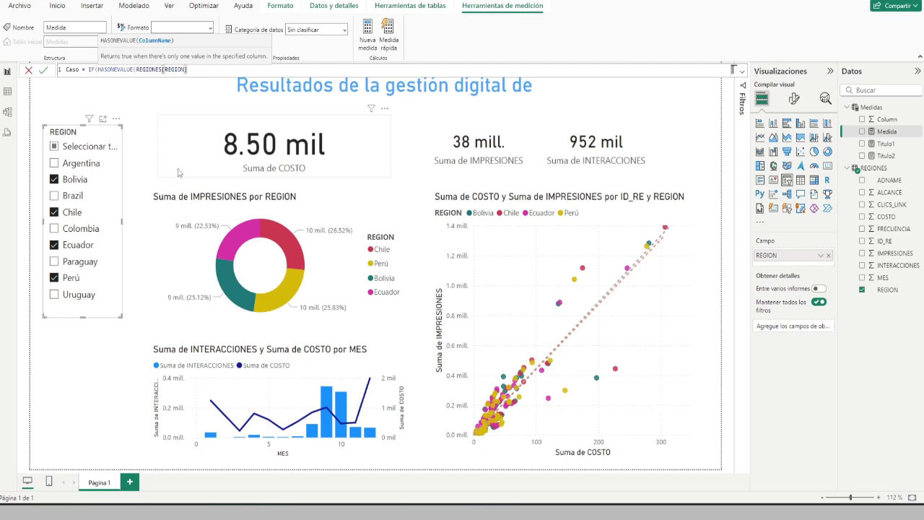
type(")")
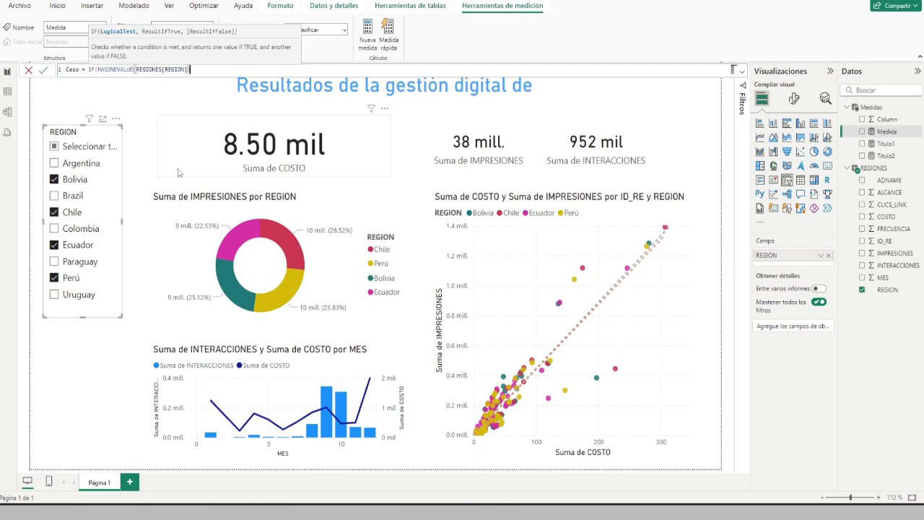
type(",")
key("shift+Return")
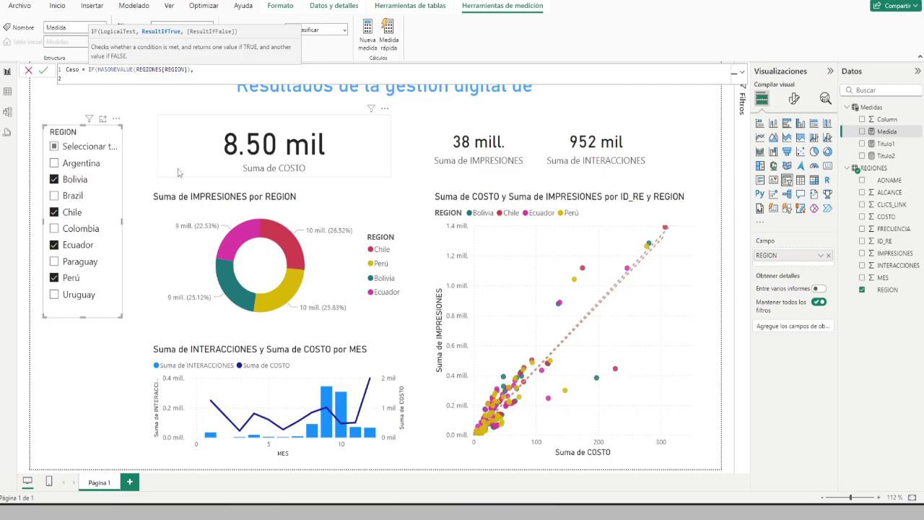
Enter SELECTEDVALUE(REGIONES[REGION]) as the true result of the IF function and start a third formula line.
type("SEL")
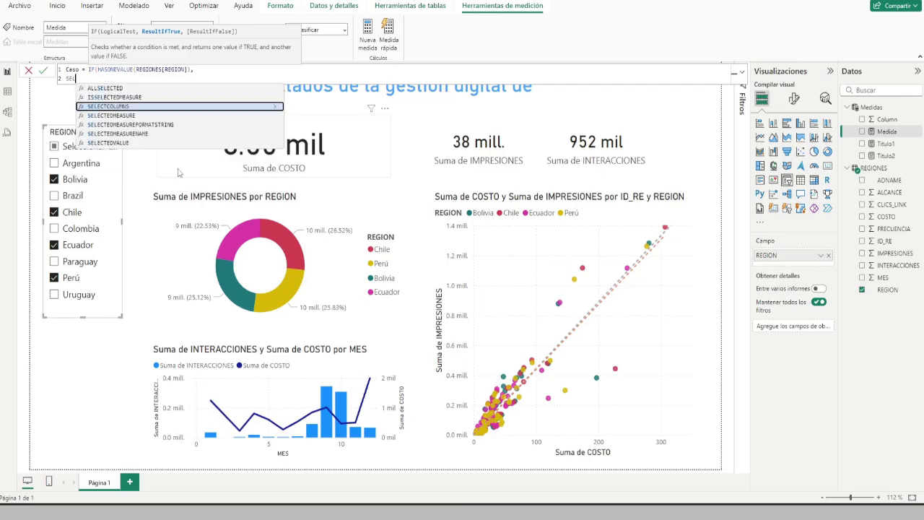
key("Down")
key("Down")
key("Down")
key("Down")
key("Tab")
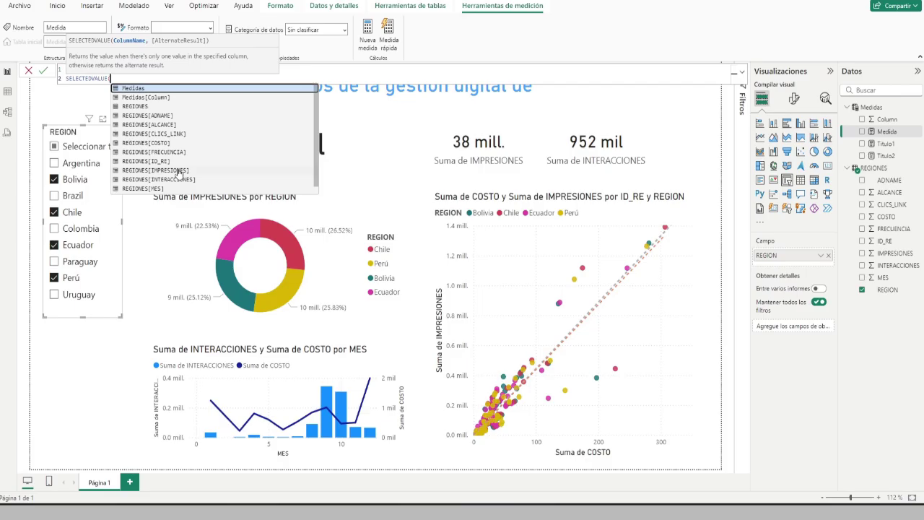
type("re")
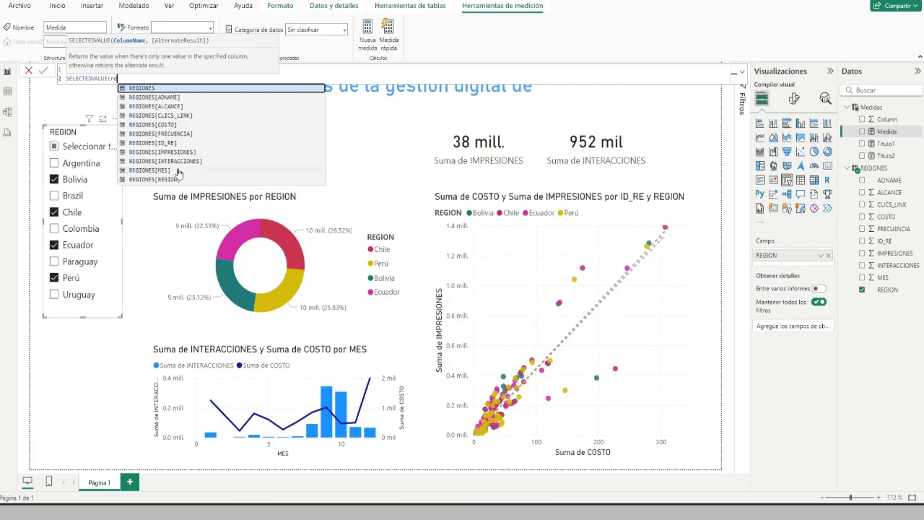
left_click(167, 179)
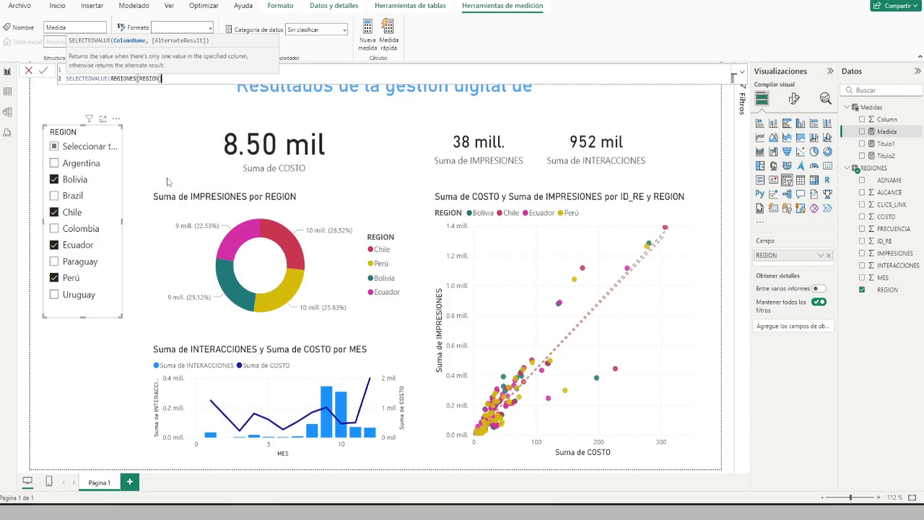
type(")")
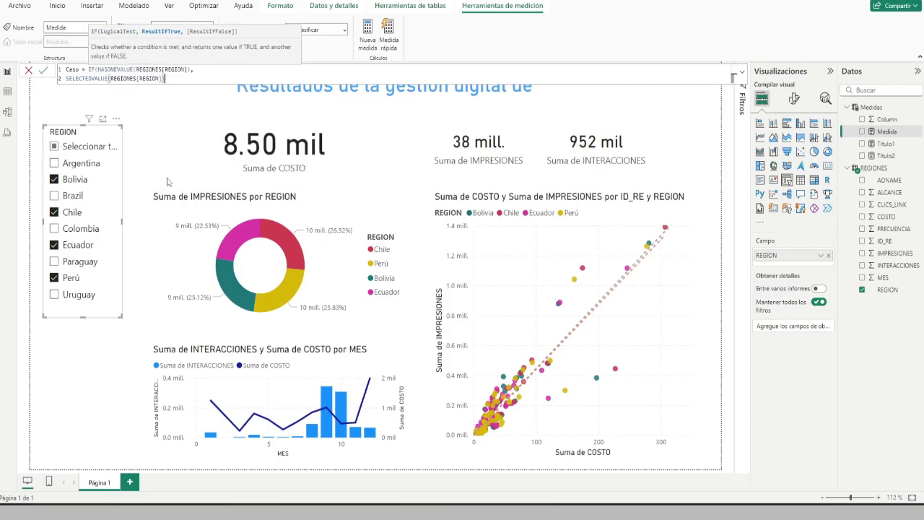
type(",")
key("shift+Return")
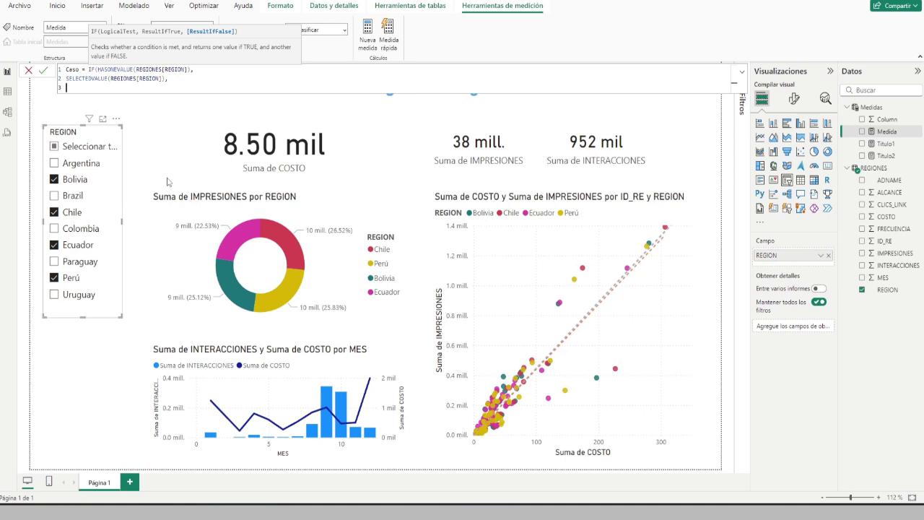
Enter "dos o más países" as the false result of the IF function, close the formula and commit the Caso measure.
type("\"")
type("cos")
type(" o m")
type("ás países")
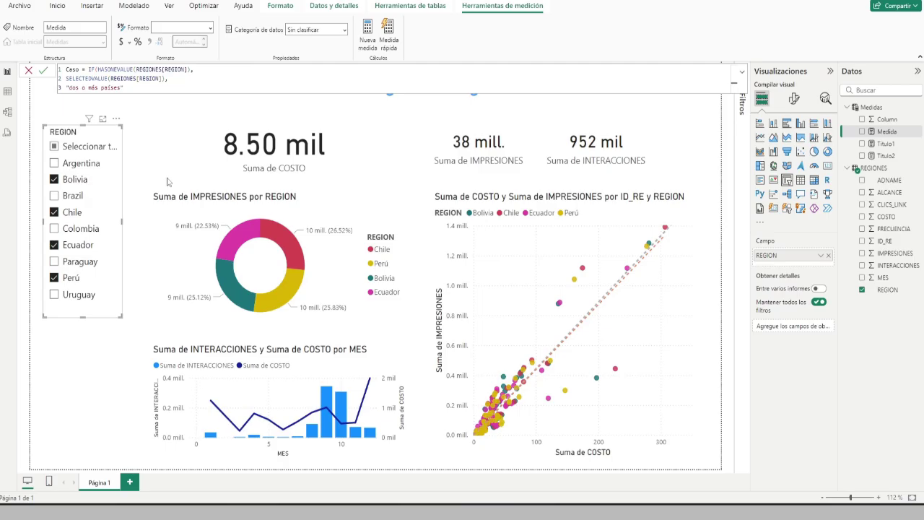
type(" )")
left_click(42, 72)
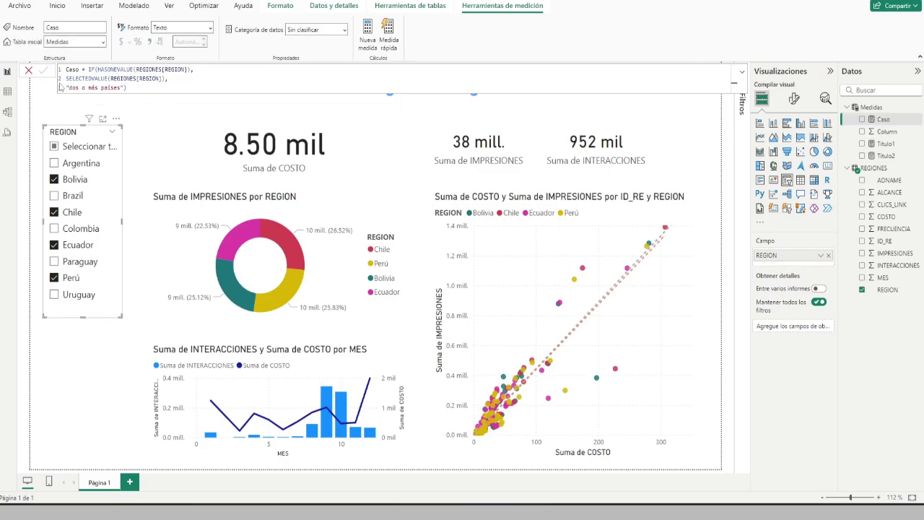
left_click(121, 330)
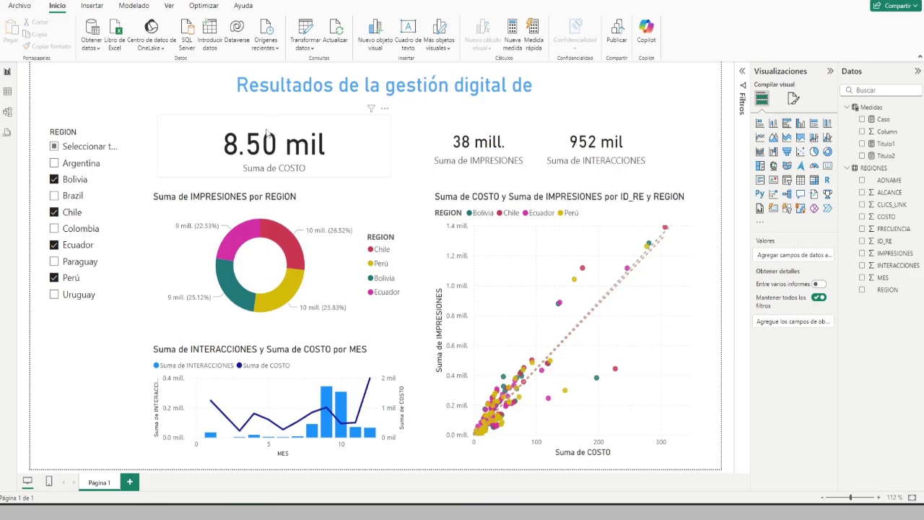
Remove Chile and Ecuador from the REGION slicer selection, and replace Titulo2 with the Caso measure in the title card.
left_click(55, 212)
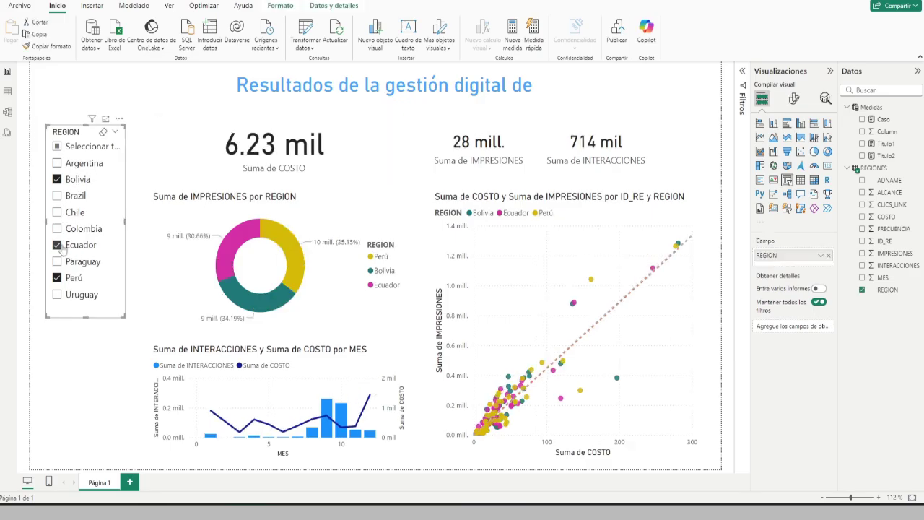
left_click(55, 246)
left_click(433, 100)
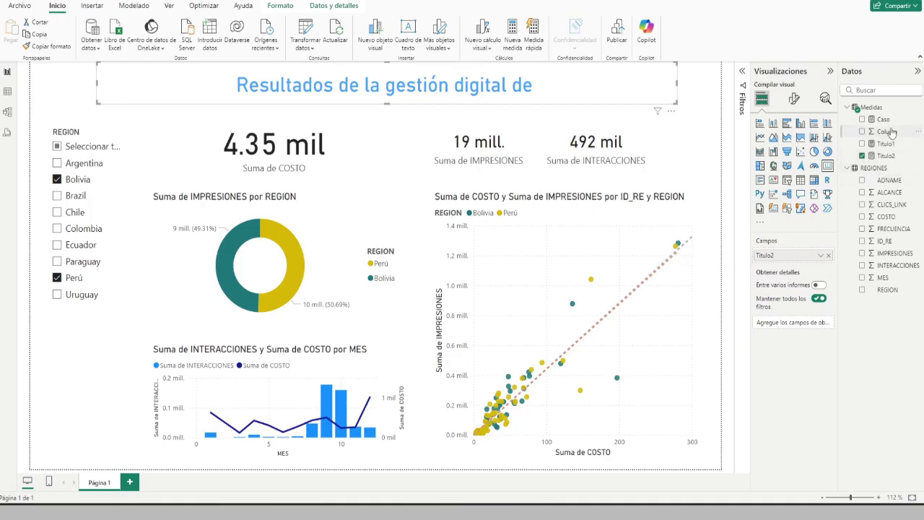
left_click_drag(885, 121, 788, 262)
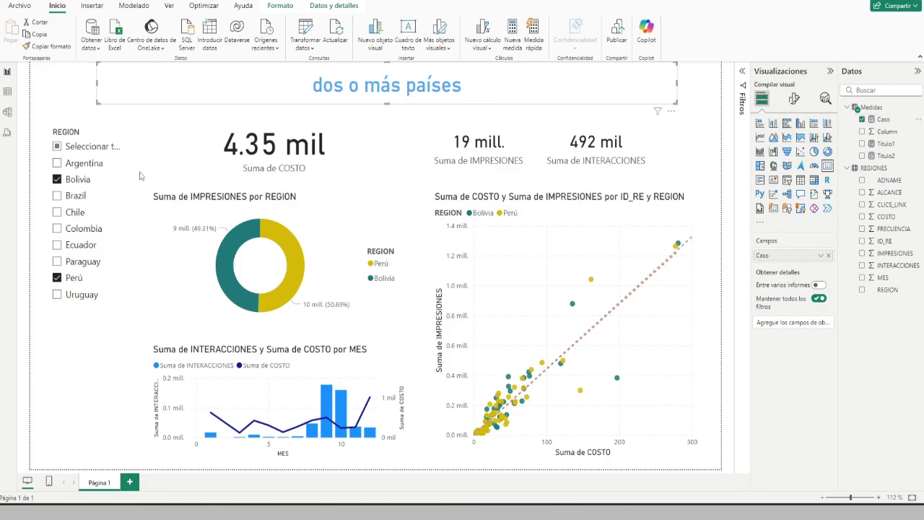
left_click(59, 114)
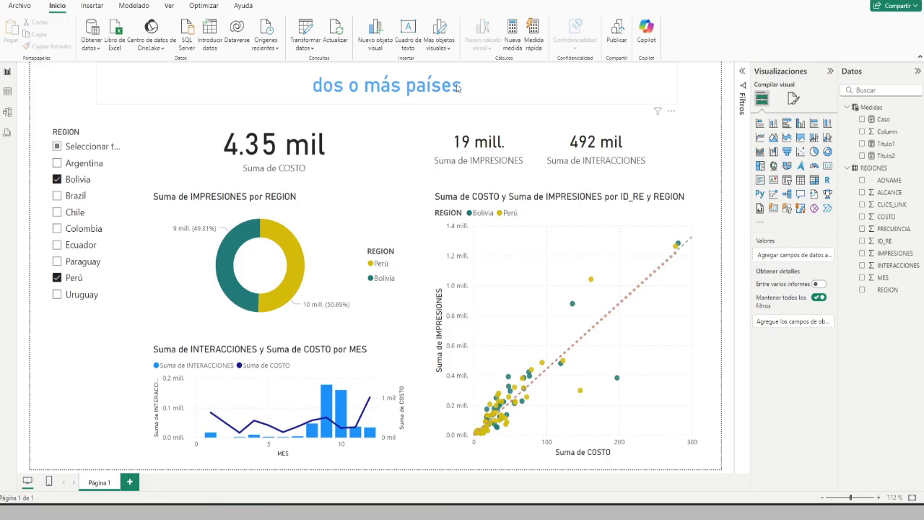
Test the Caso title by removing Perú from the REGION slicer selection, adding Argentina and removing Bolivia.
left_click(57, 278)
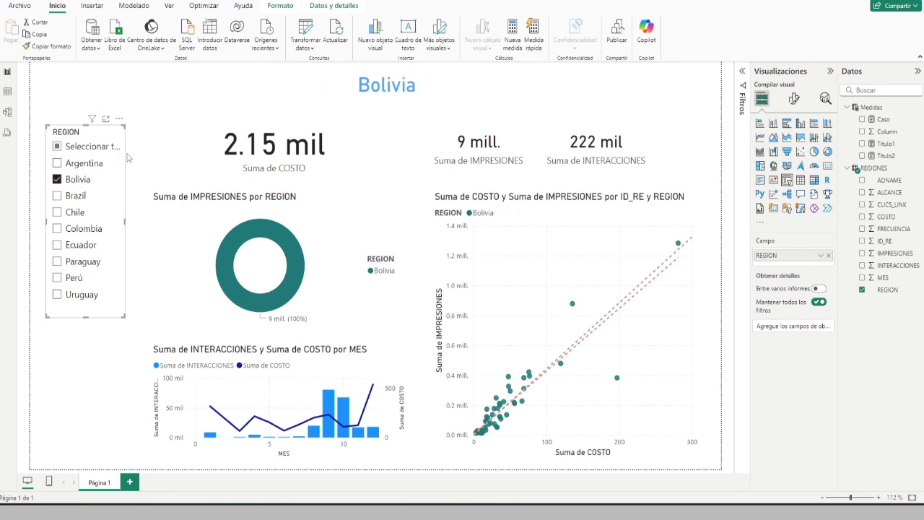
left_click(57, 163)
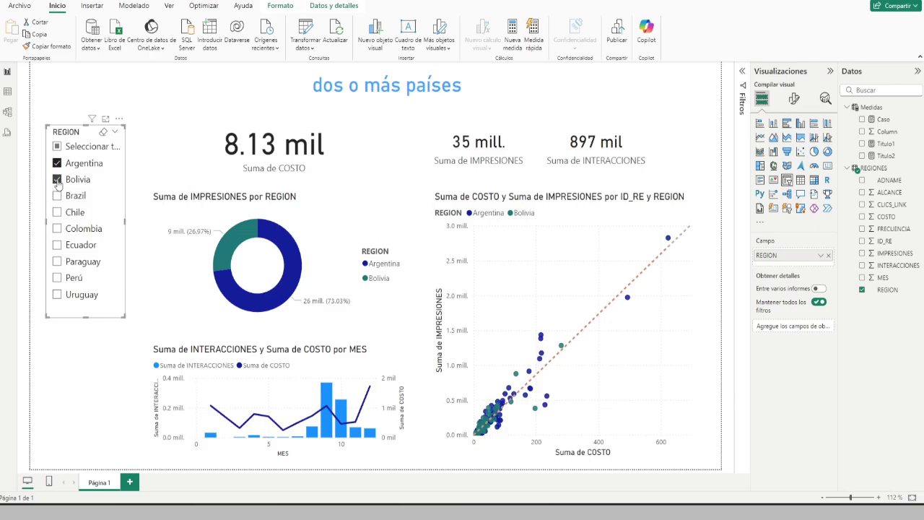
left_click(57, 180)
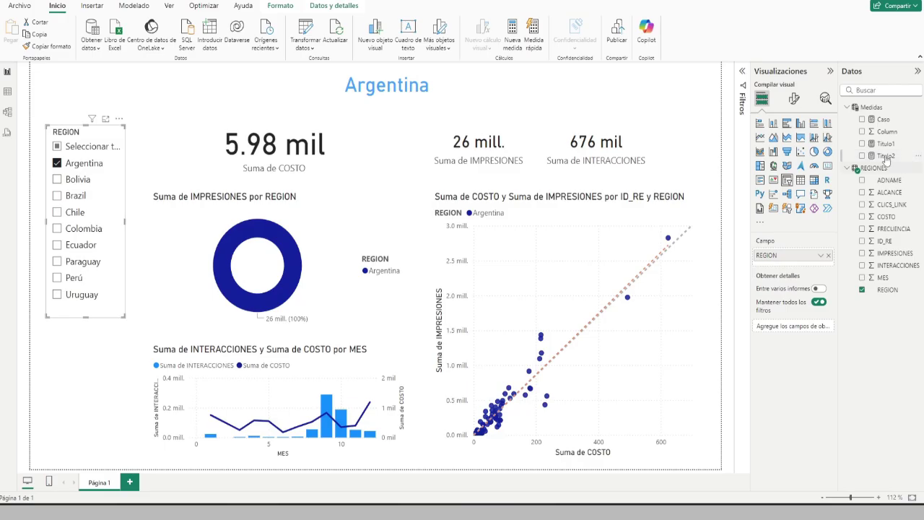
Review the Caso measure's formula and open the Titulo2 measure's formula with the title card selected.
left_click(884, 120)
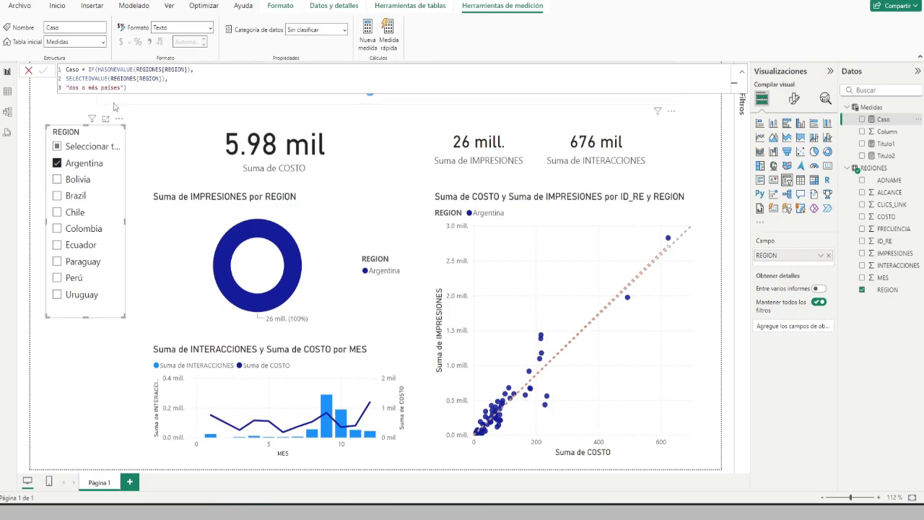
left_click(113, 105)
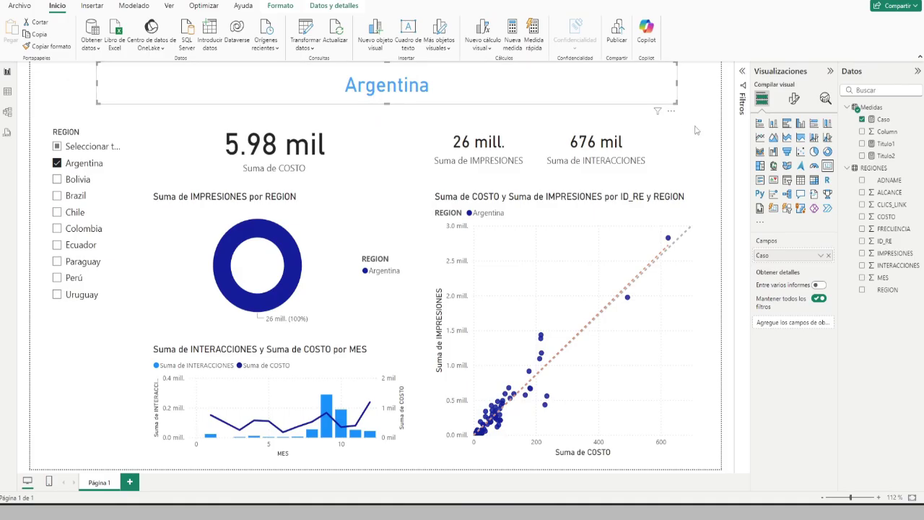
left_click(888, 156)
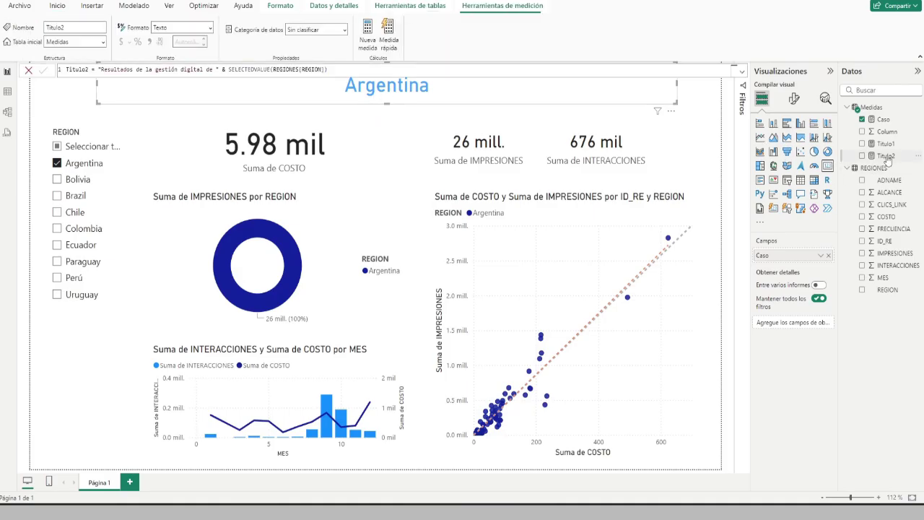
Replace the Caso measure with Titulo2 in the title card and add Brazil to the REGION slicer selection.
left_click_drag(888, 157, 798, 257)
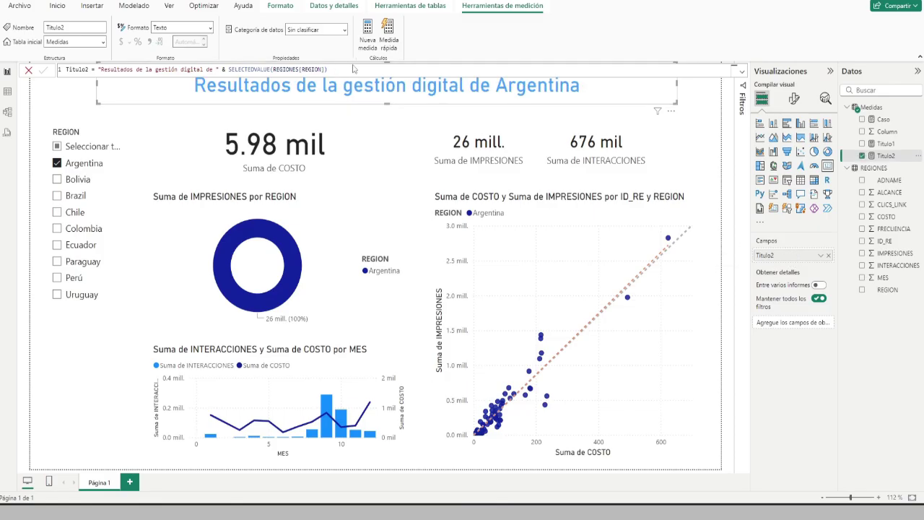
double_click(229, 69)
left_click(343, 73)
left_click(60, 197)
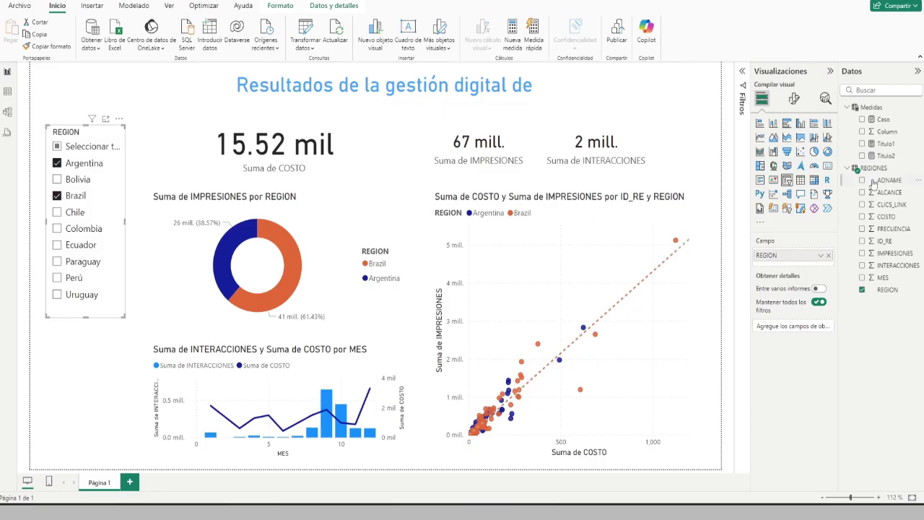
Replace SELECTEDVALUE(REGIONES[REGION]) with the [Caso] measure in the Titulo2 formula and commit it.
left_click(886, 155)
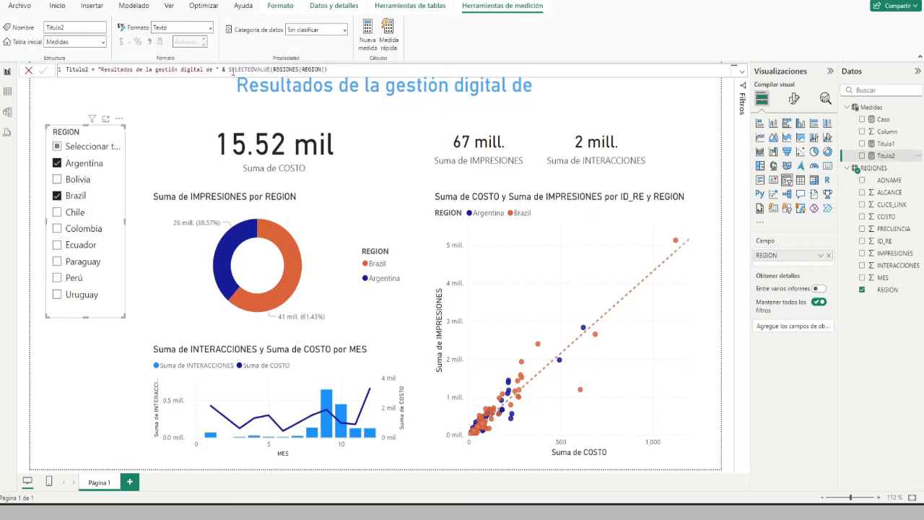
mouse_move(229, 69)
left_mouse_down()
mouse_move(339, 70)
mouse_move(228, 70)
left_mouse_up()
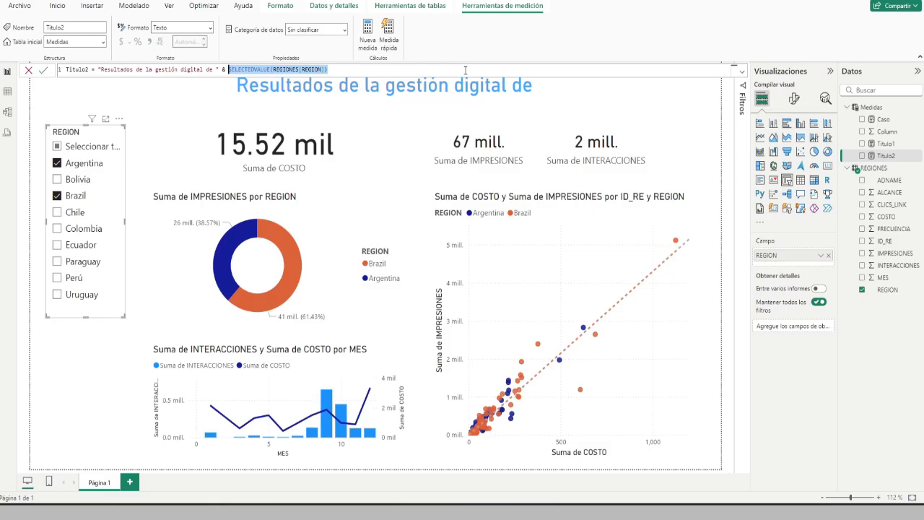
type("cas")
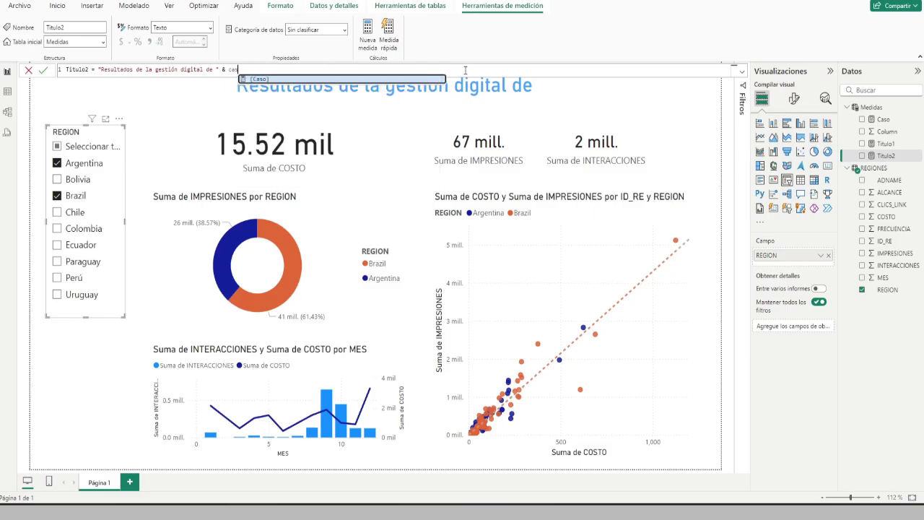
left_click(255, 79)
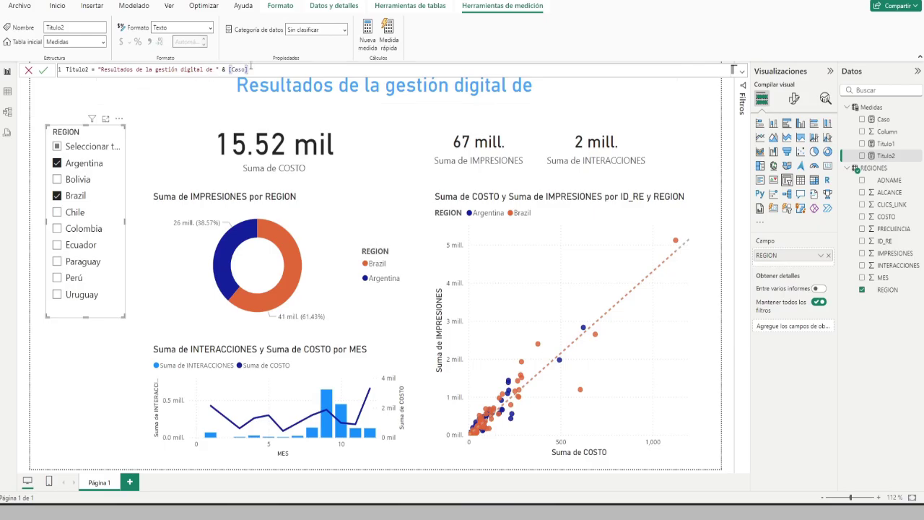
left_click(42, 72)
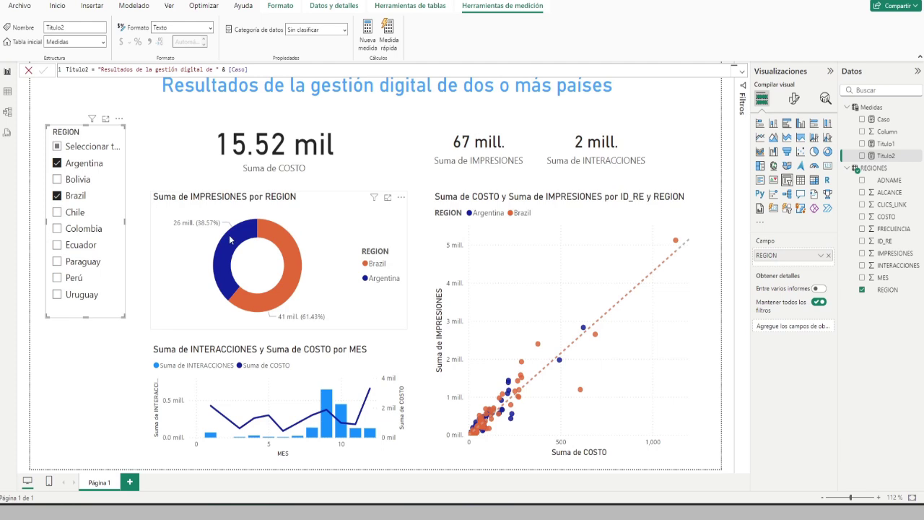
Test the Titulo2 title by narrowing the REGION slicer to Brazil, switching it to Ecuador and to Perú, and select the title card.
left_click(113, 343)
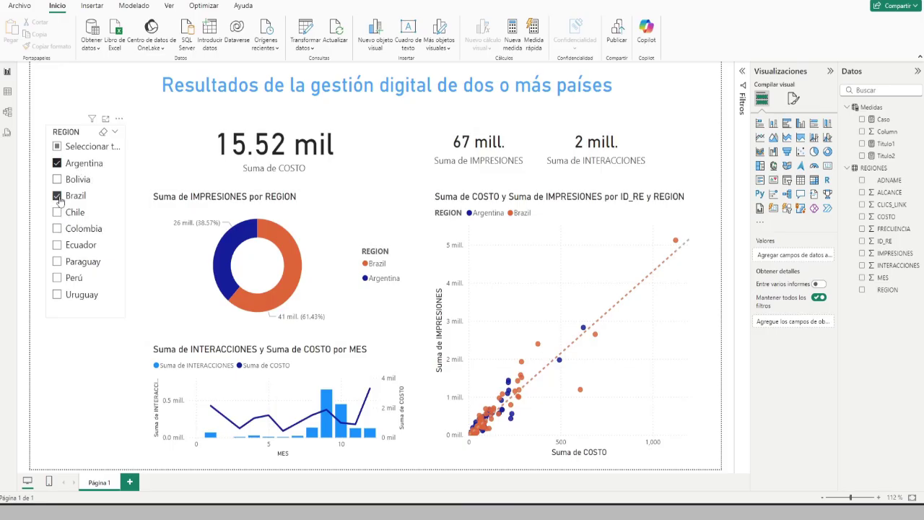
left_click(59, 165)
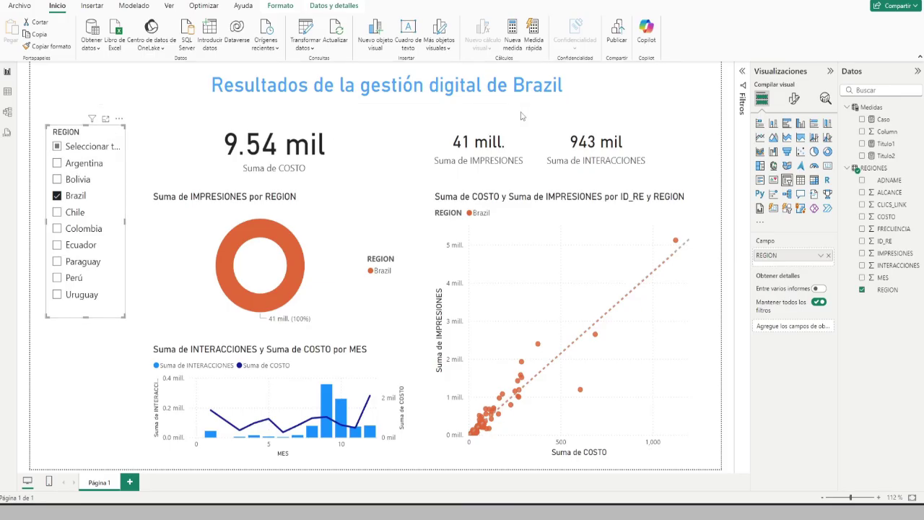
left_click(57, 195)
left_click(57, 245)
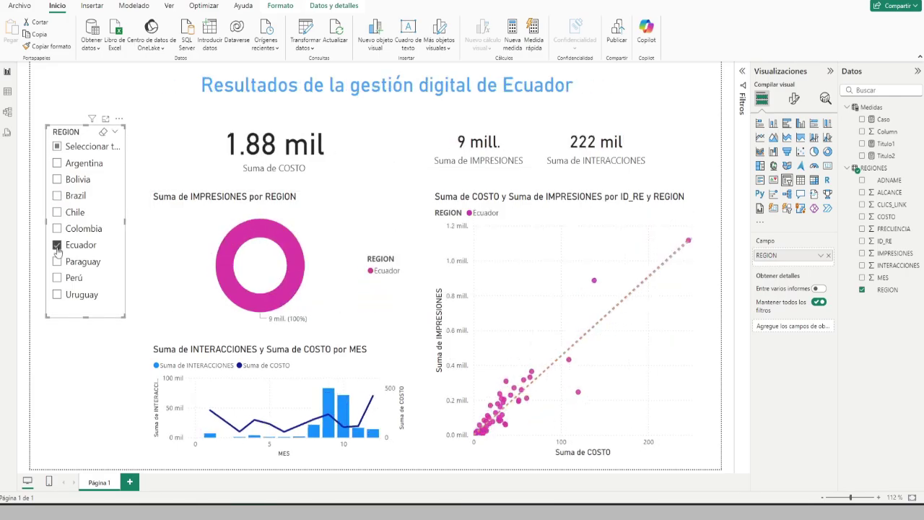
left_click(57, 278)
left_click(57, 245)
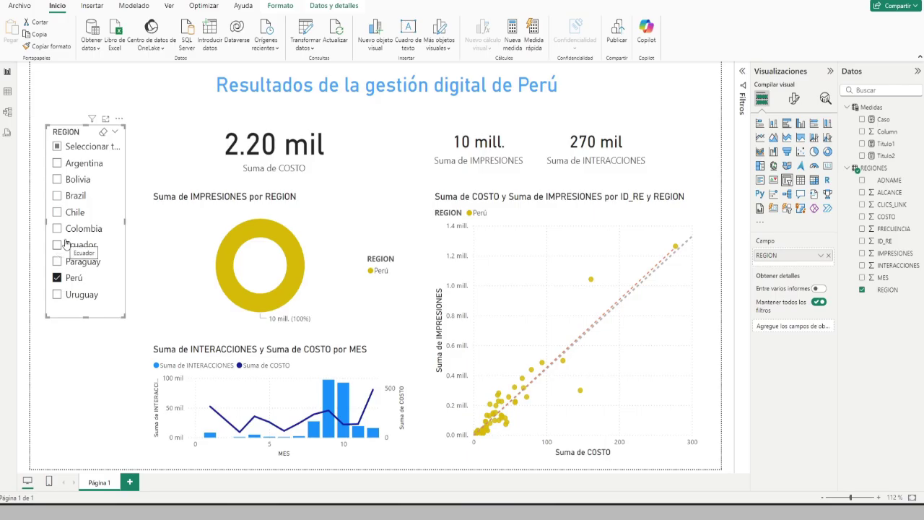
left_click(192, 101)
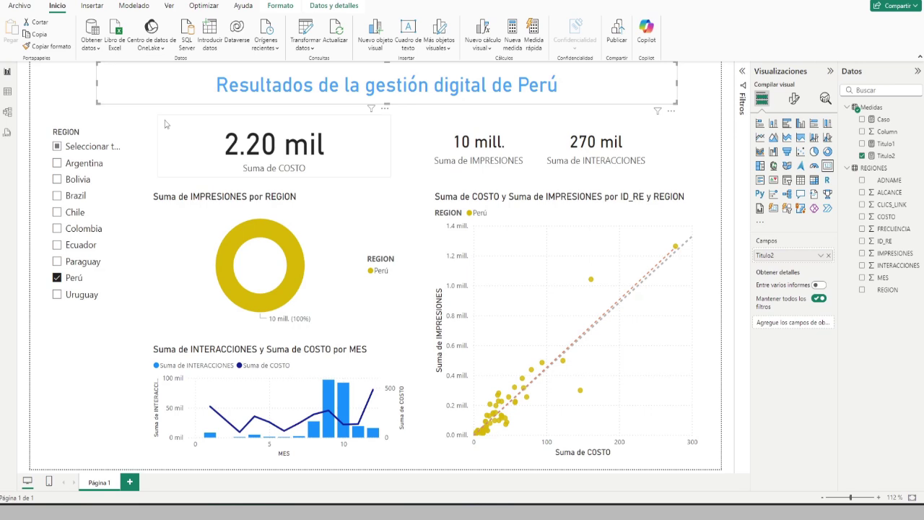